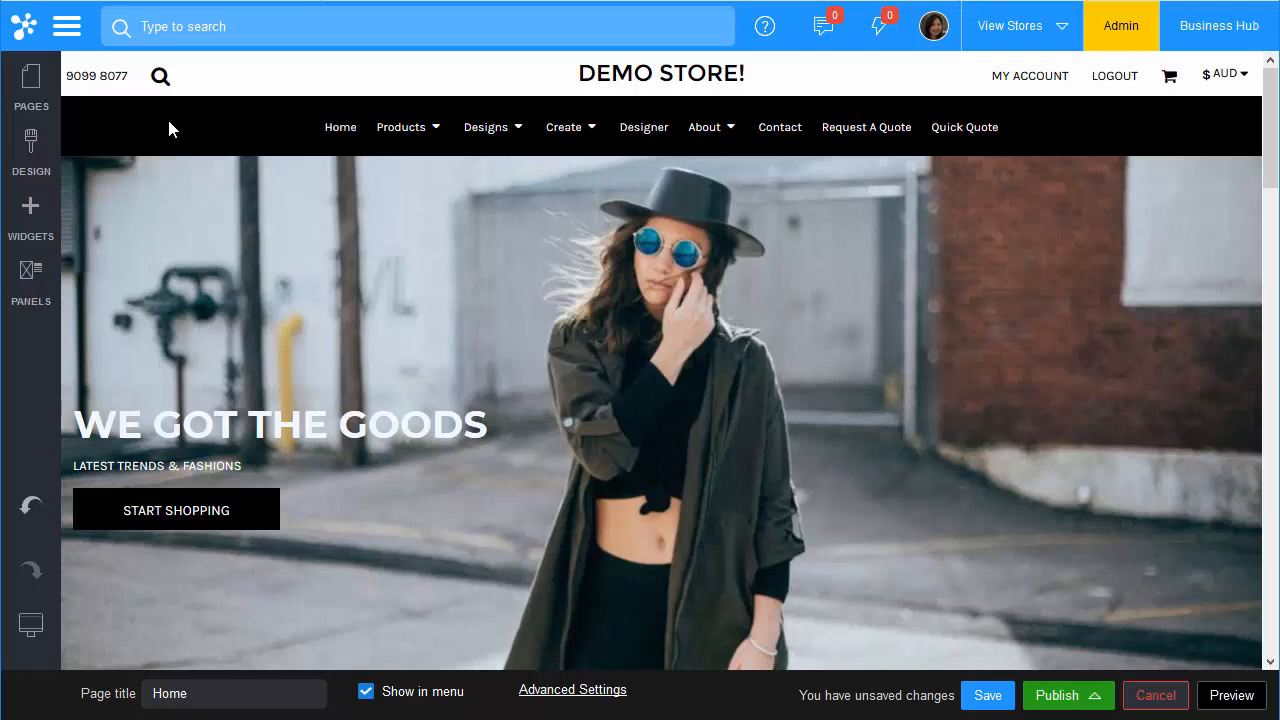
# Open the Style Editor in the design settings and change the header navigation font to Montserrat.
pyautogui.click(17, 150)
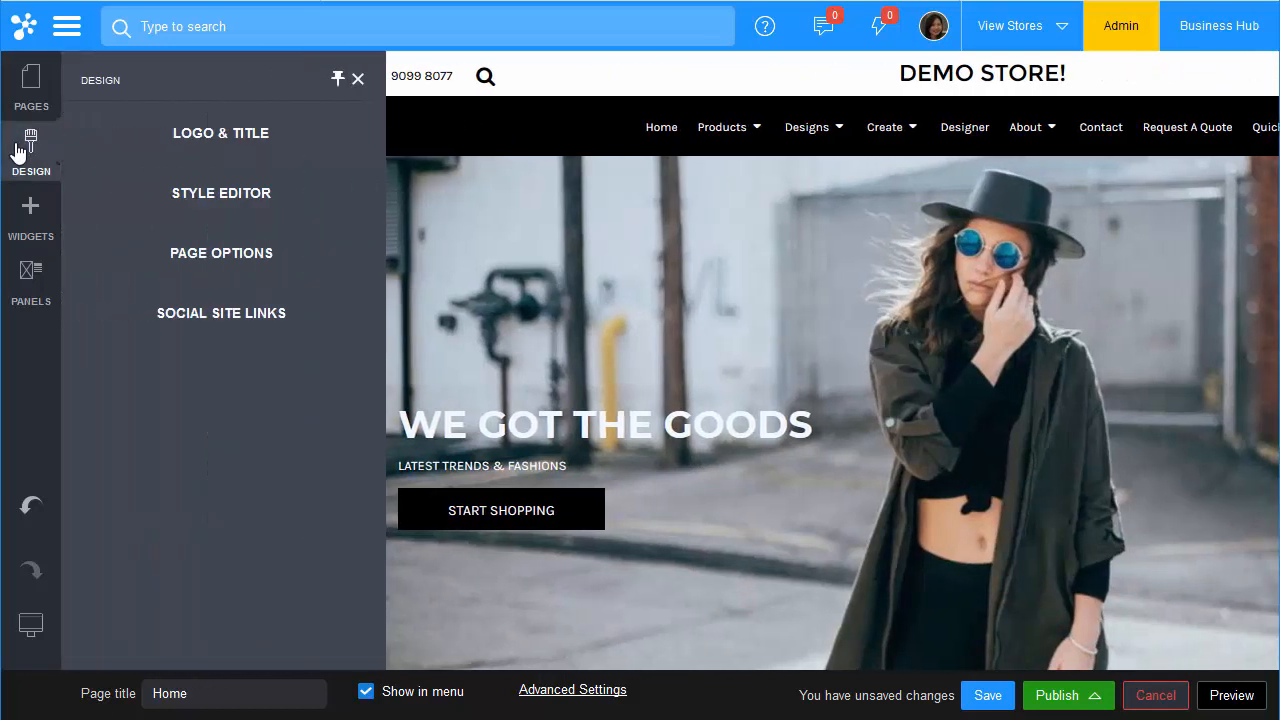
pyautogui.click(180, 195)
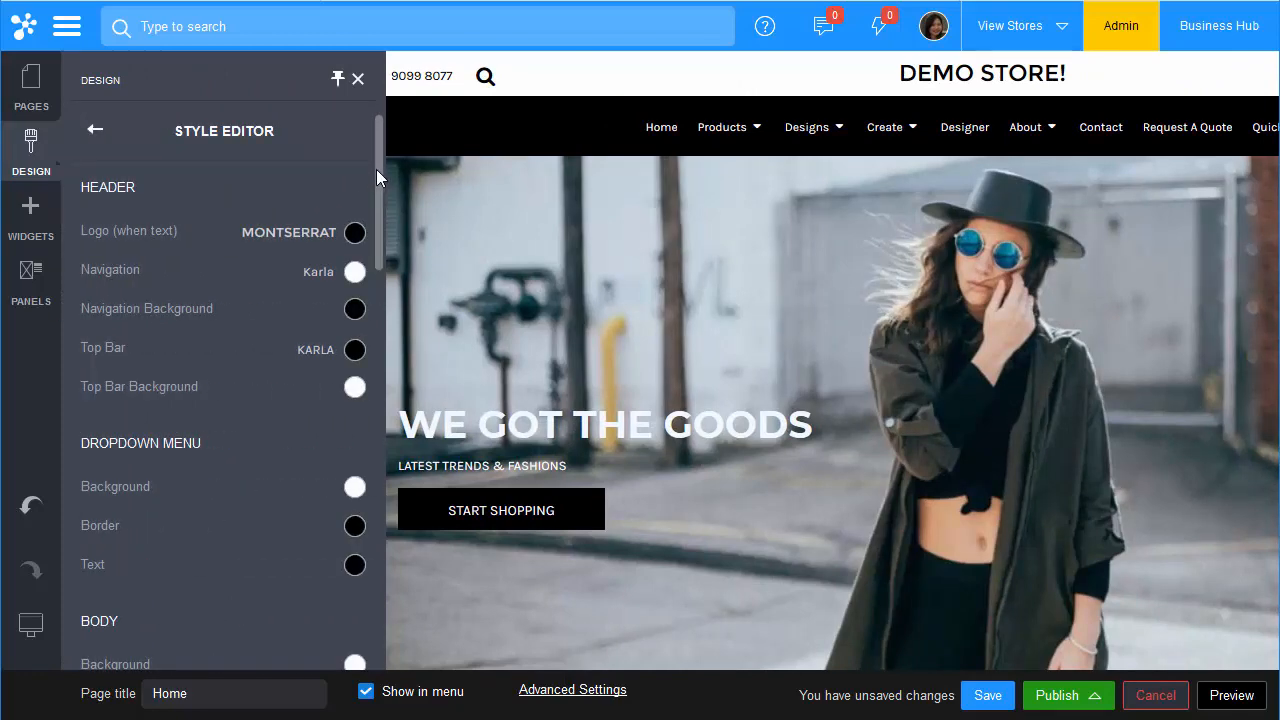
pyautogui.moveTo(376, 169); pyautogui.dragTo(381, 587)
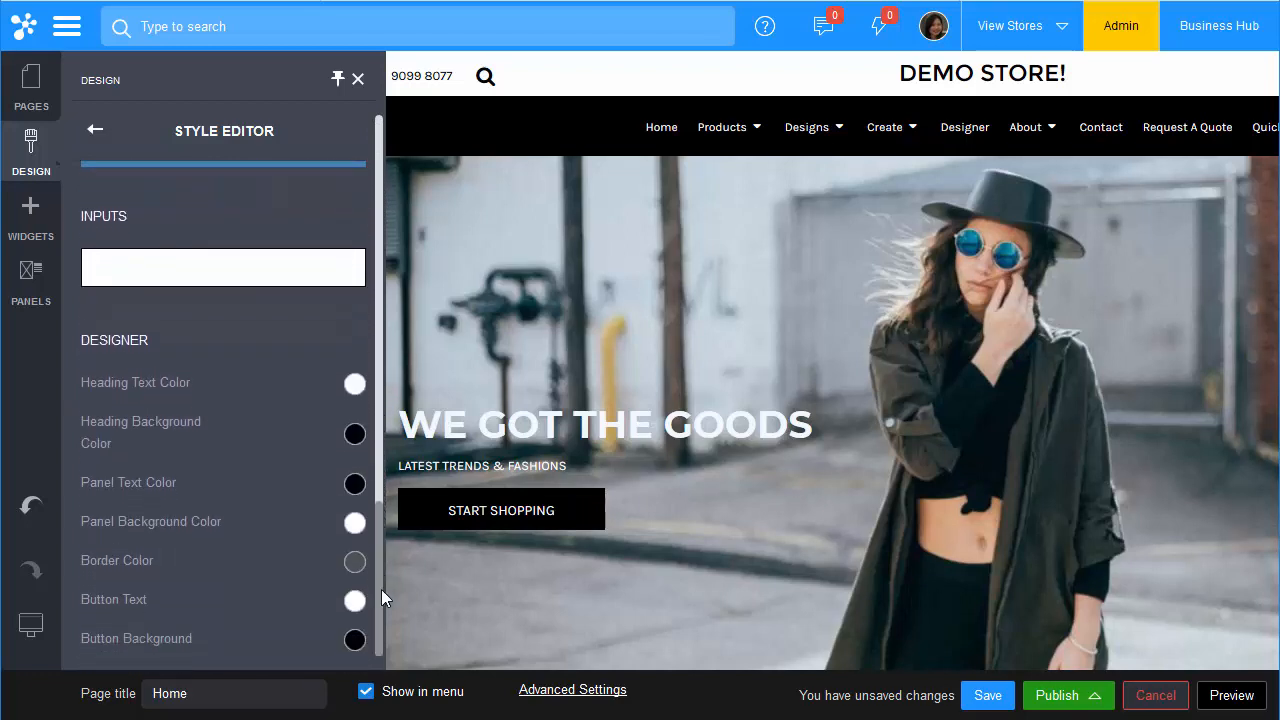
pyautogui.moveTo(378, 300); pyautogui.dragTo(374, 93)
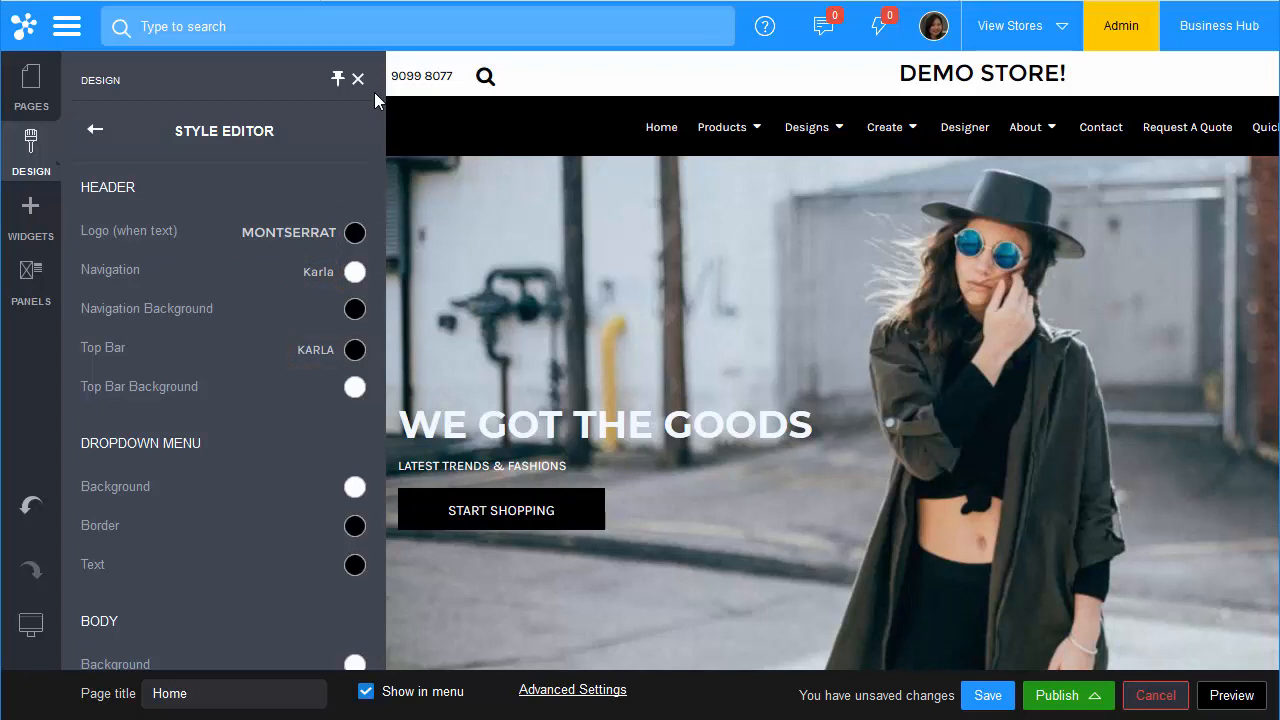
pyautogui.click(316, 274)
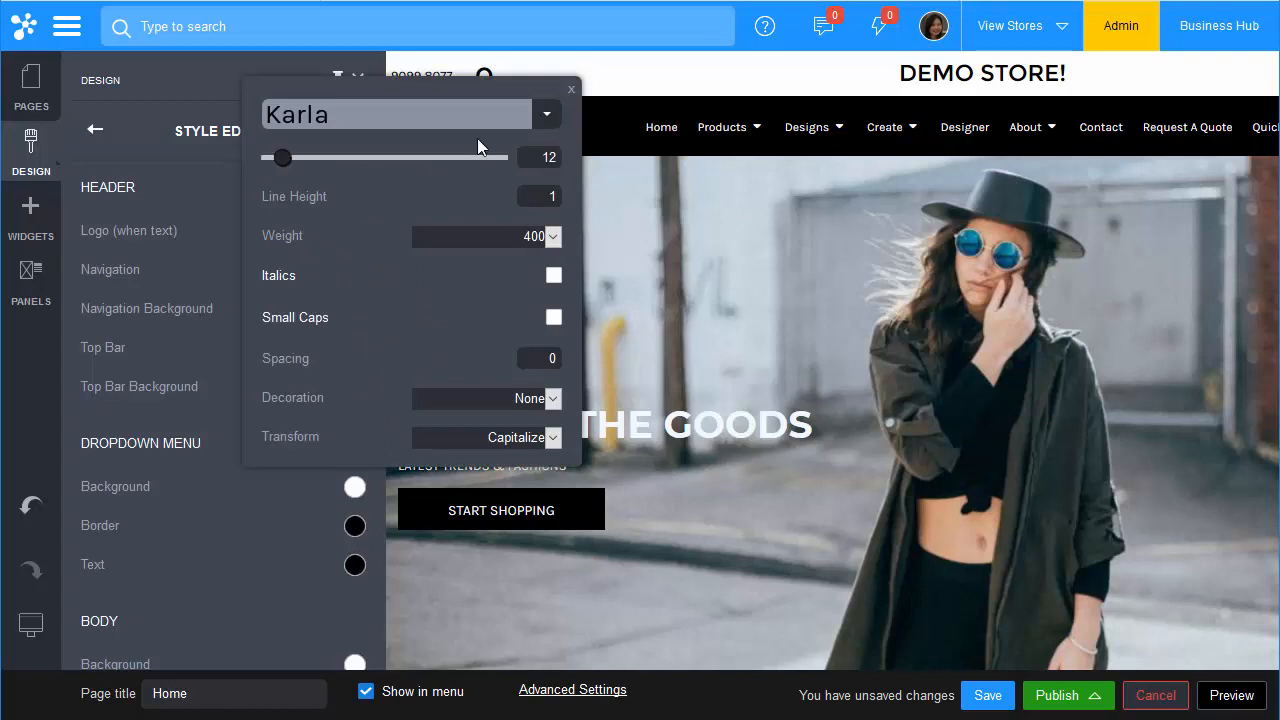
pyautogui.click(540, 117)
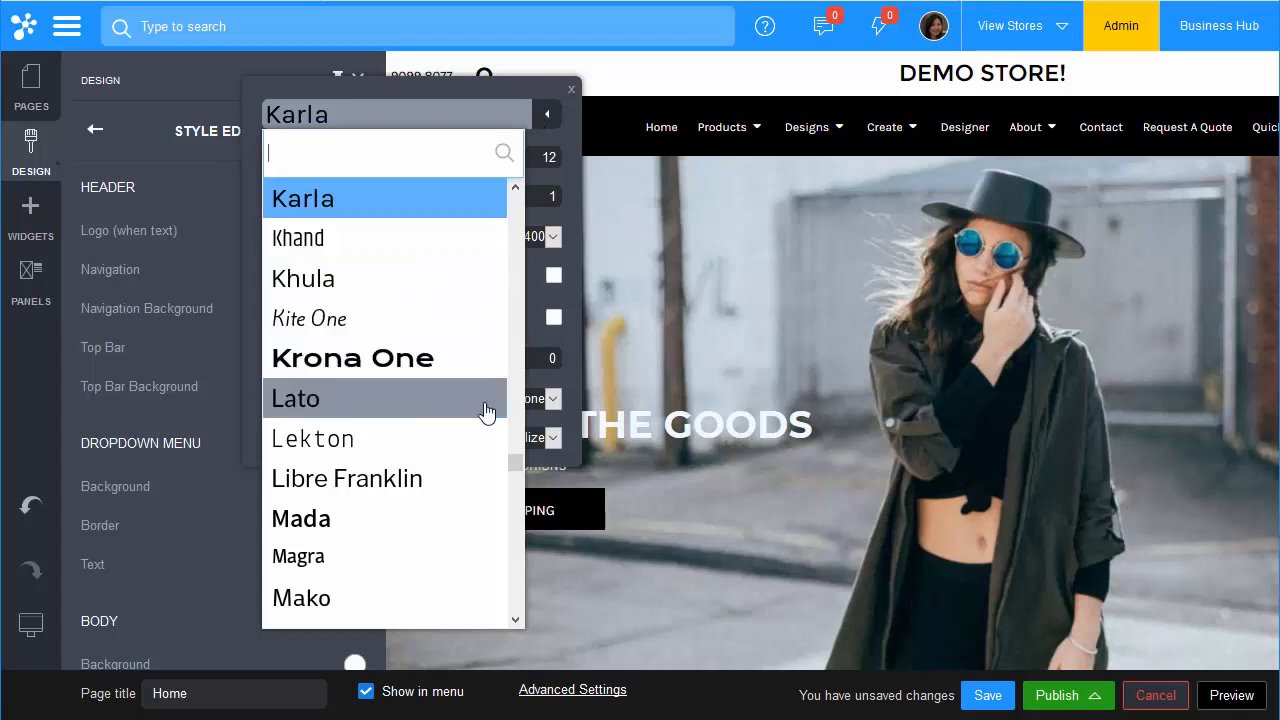
pyautogui.moveTo(516, 461)
pyautogui.mouseDown()
pyautogui.moveTo(513, 497)
pyautogui.moveTo(506, 474)
pyautogui.mouseUp()
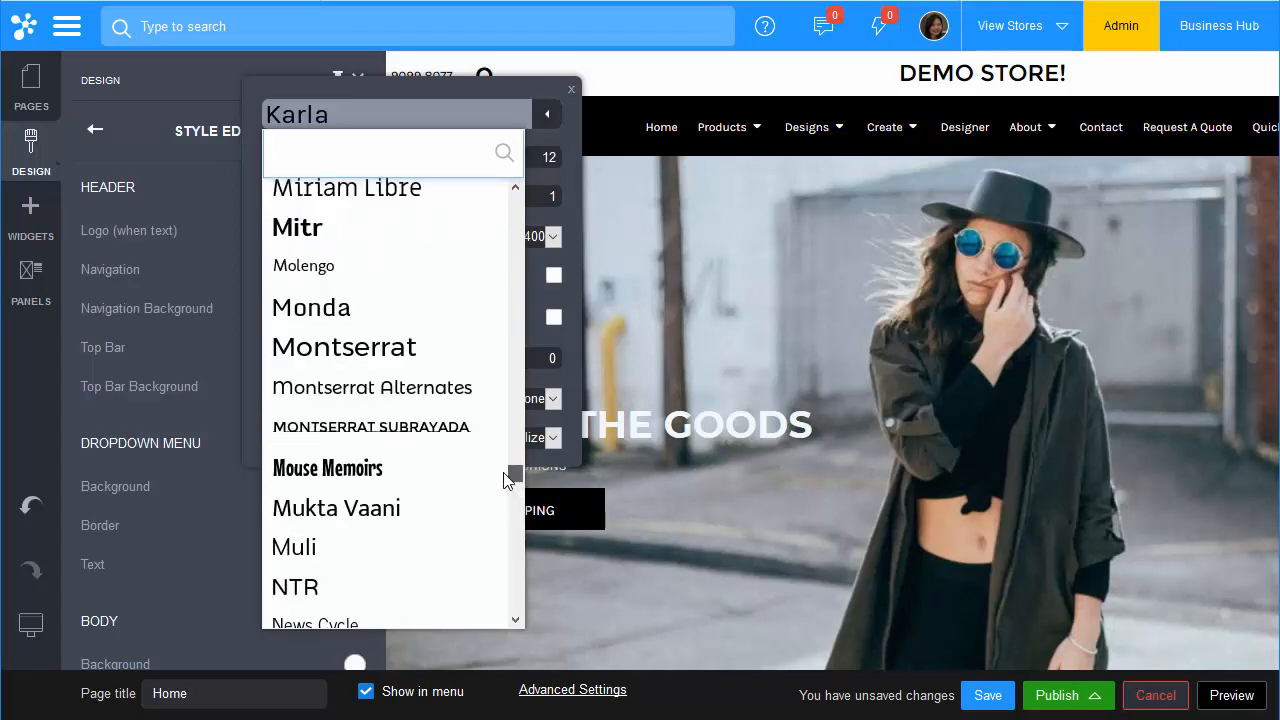
pyautogui.click(460, 358)
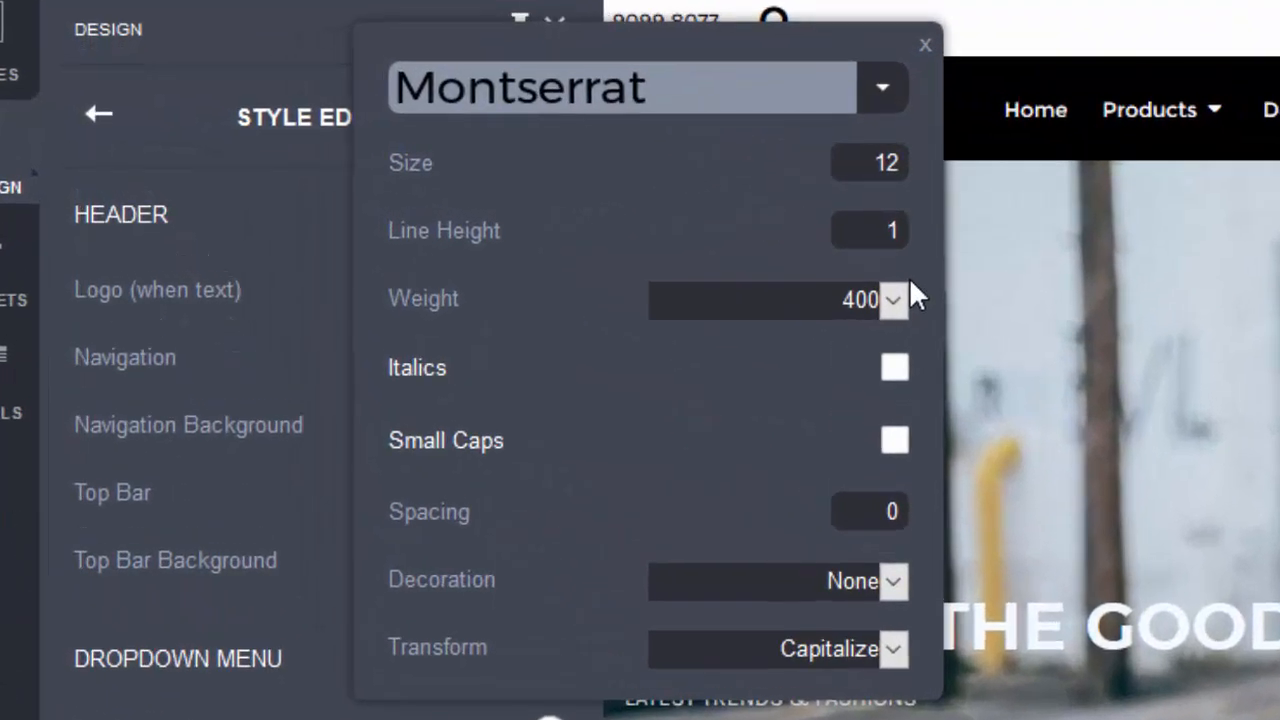
# Set the header navigation text's font size to 16 px.
pyautogui.moveTo(877, 163)
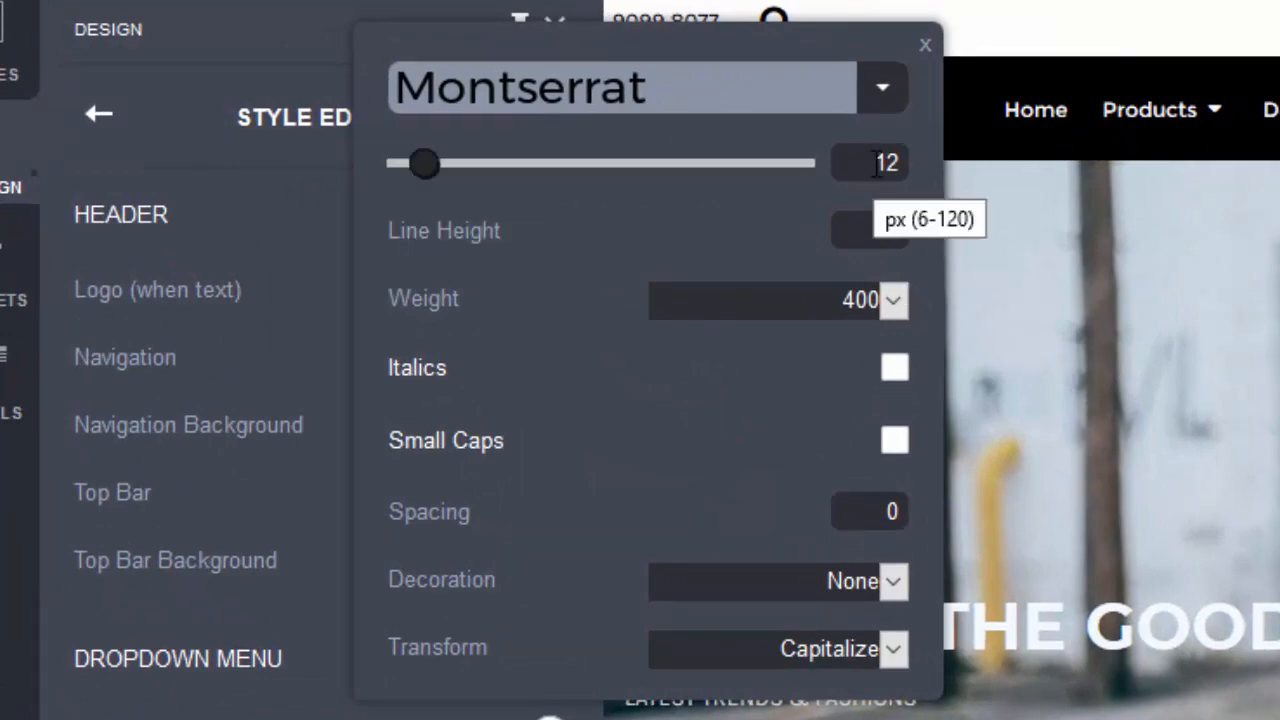
pyautogui.moveTo(466, 171); pyautogui.dragTo(487, 172)
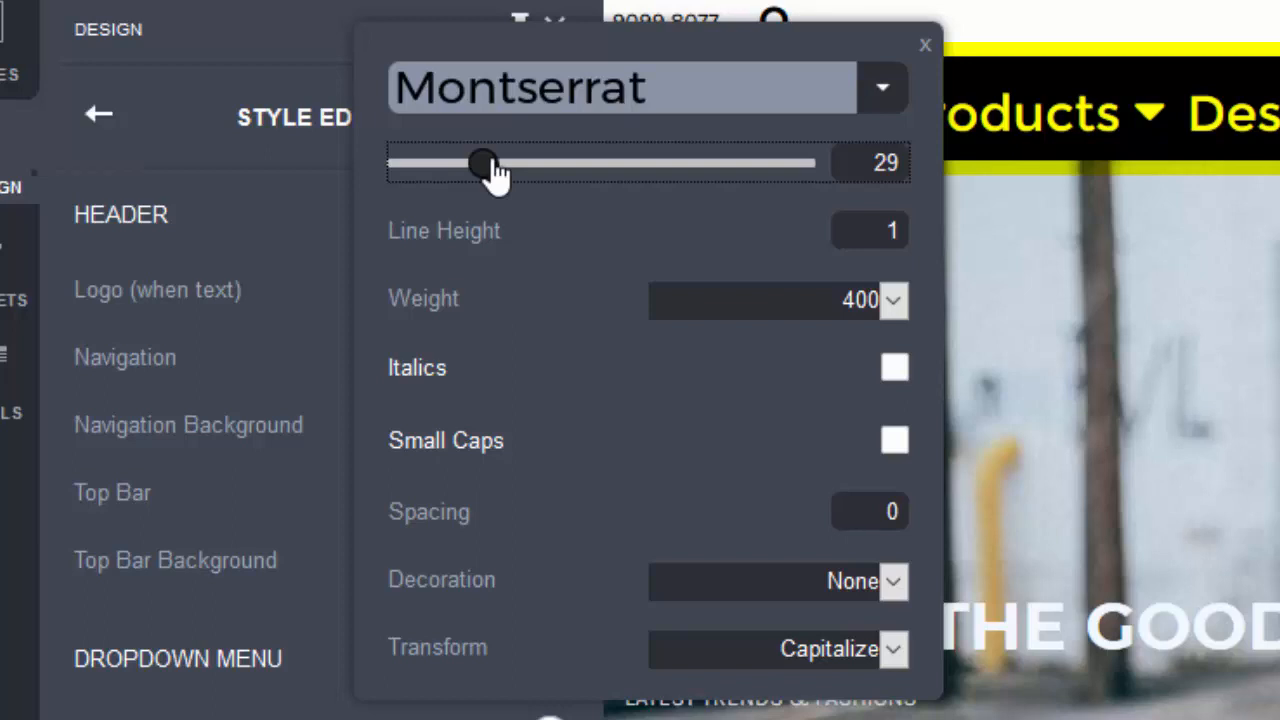
pyautogui.doubleClick(895, 162)
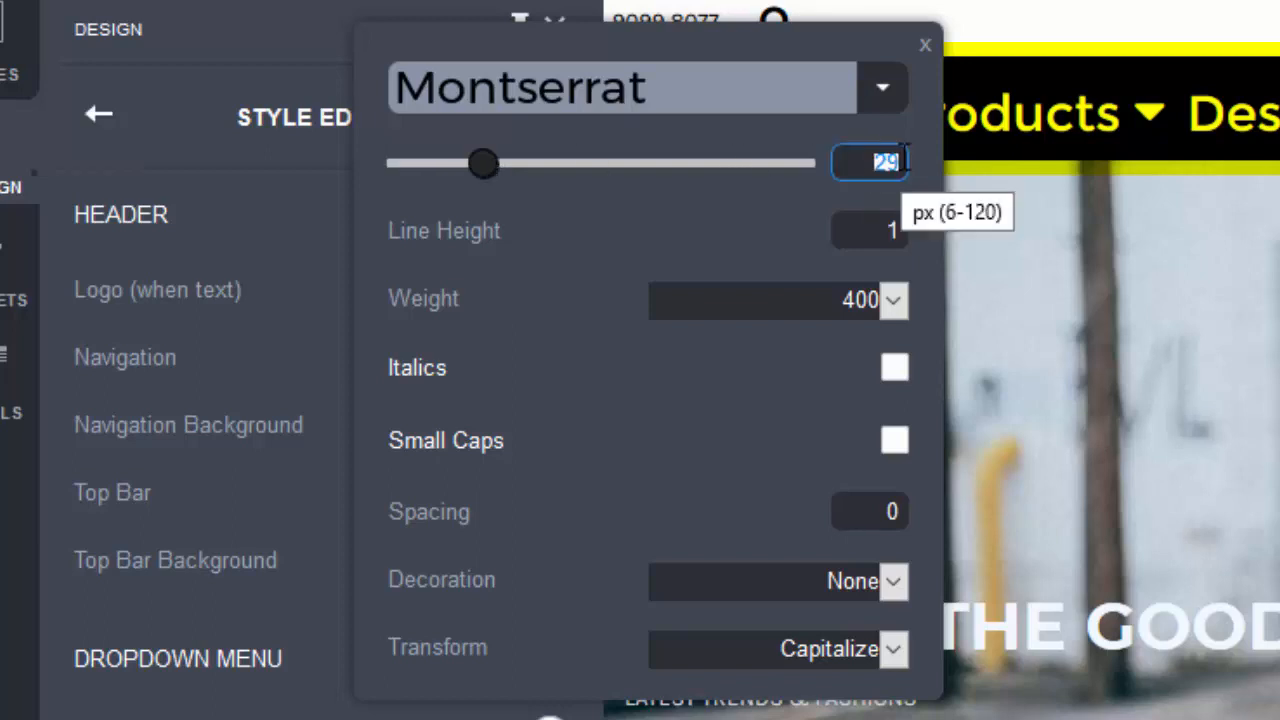
pyautogui.write('16')
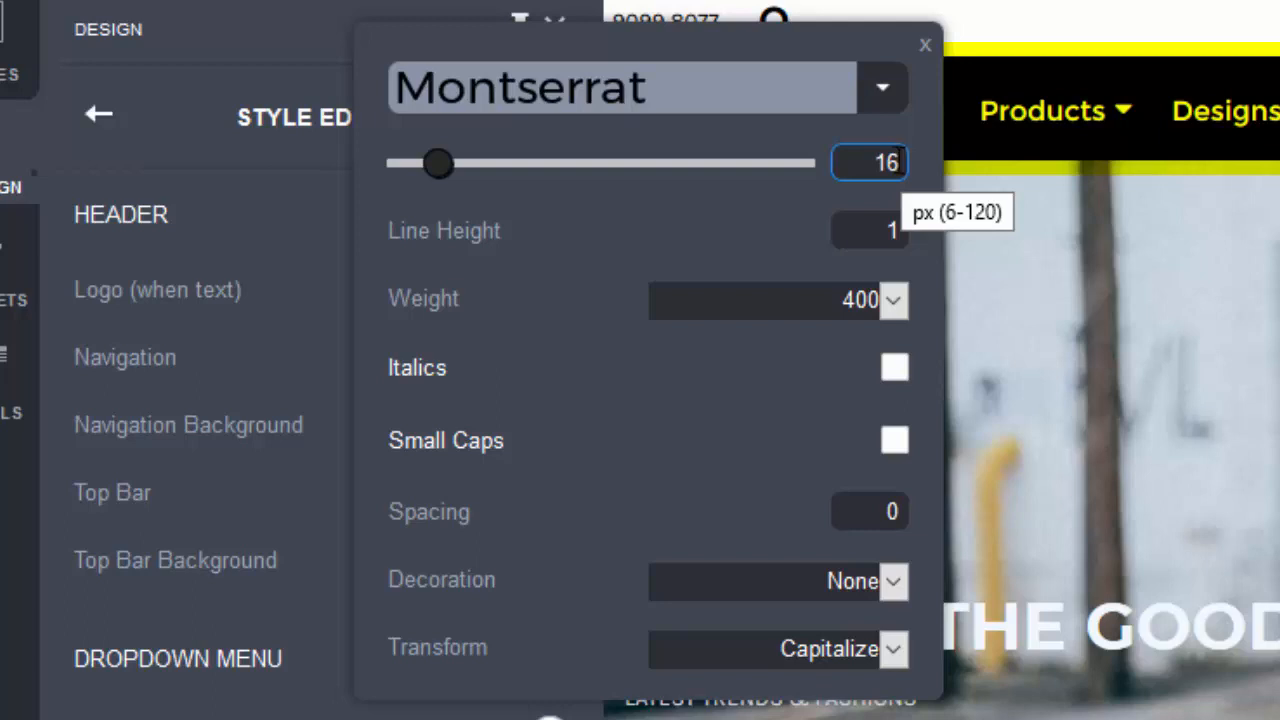
# Set the line height of the header navigation text to 4.
pyautogui.moveTo(569, 236)
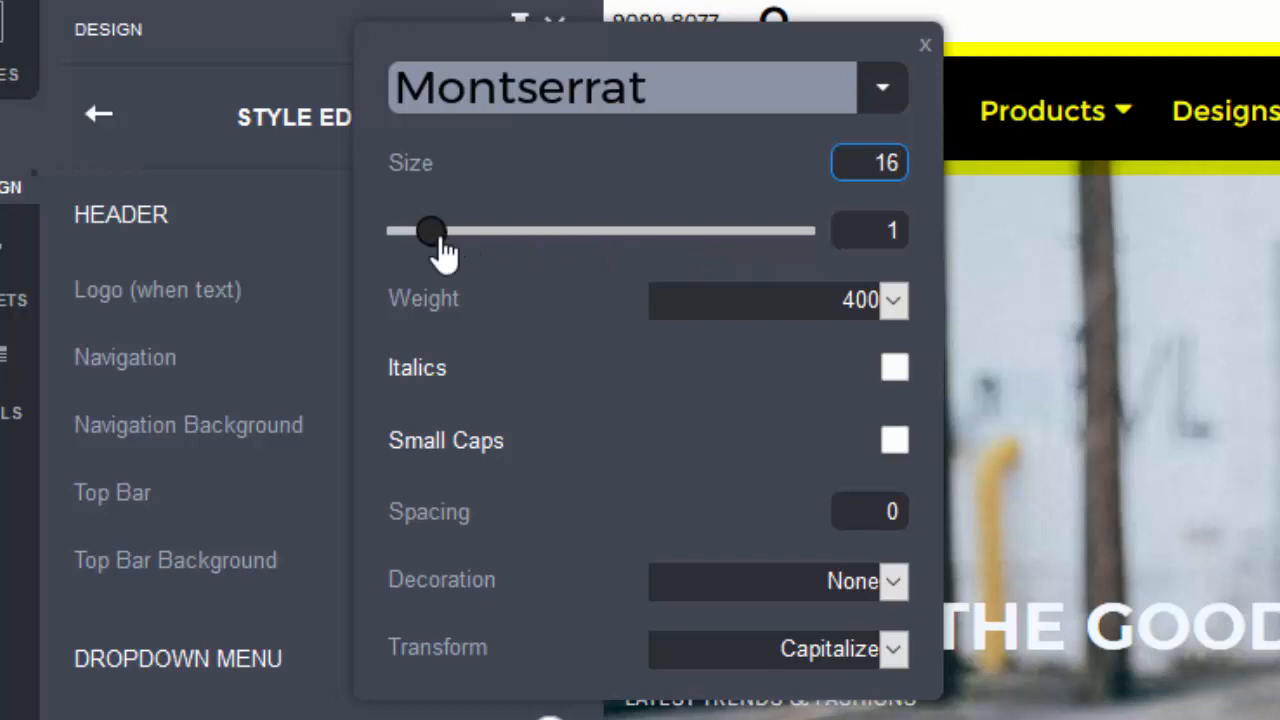
pyautogui.moveTo(440, 245); pyautogui.dragTo(703, 252)
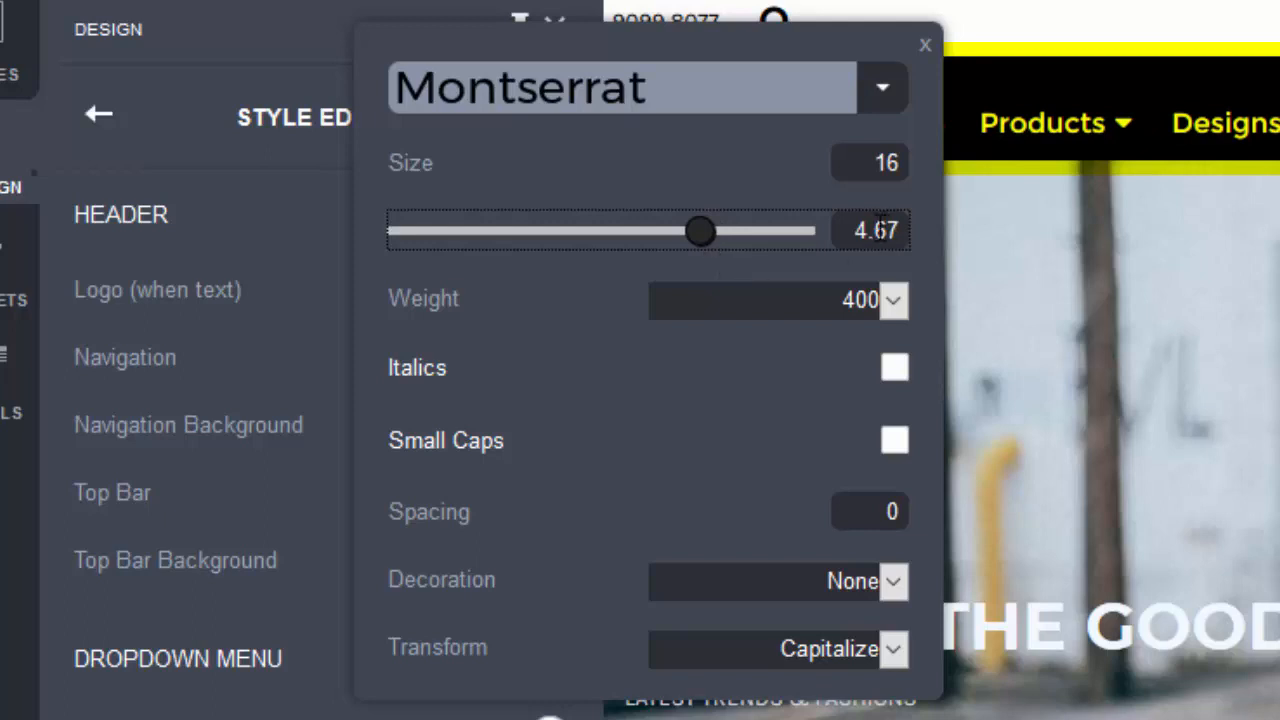
pyautogui.moveTo(884, 231); pyautogui.dragTo(910, 231)
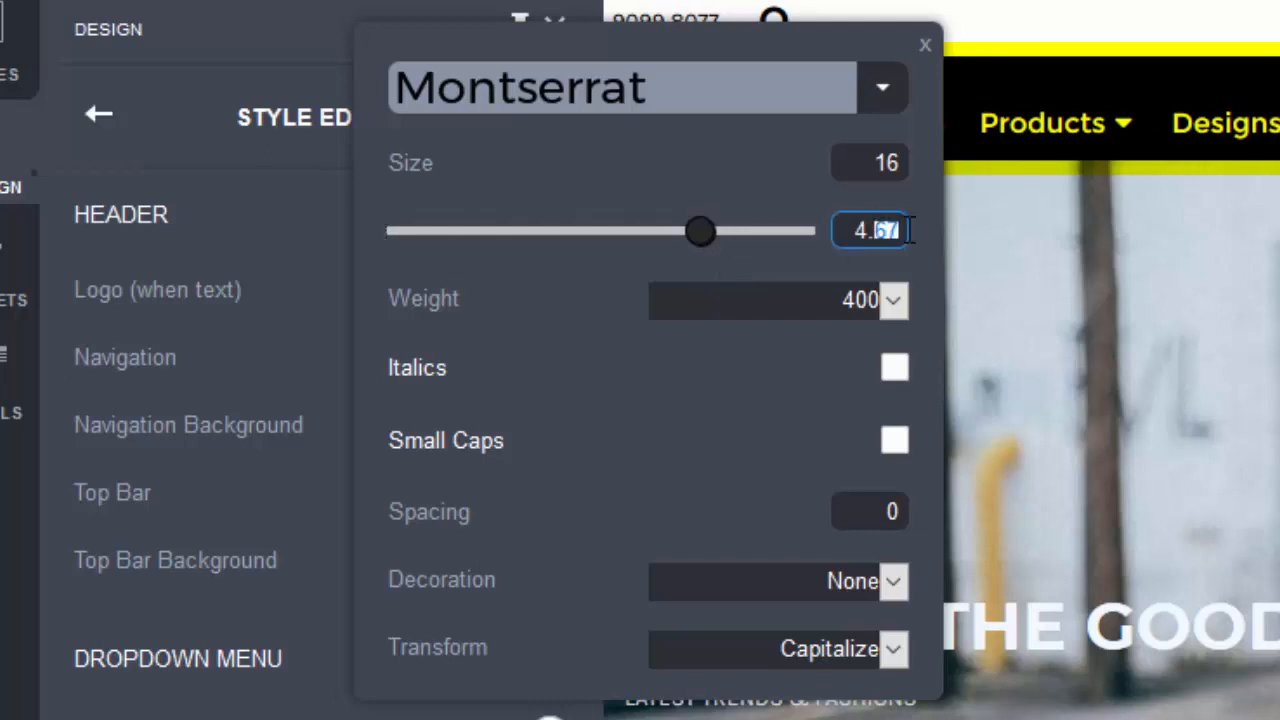
pyautogui.press('BackSpace')
pyautogui.press('BackSpace')
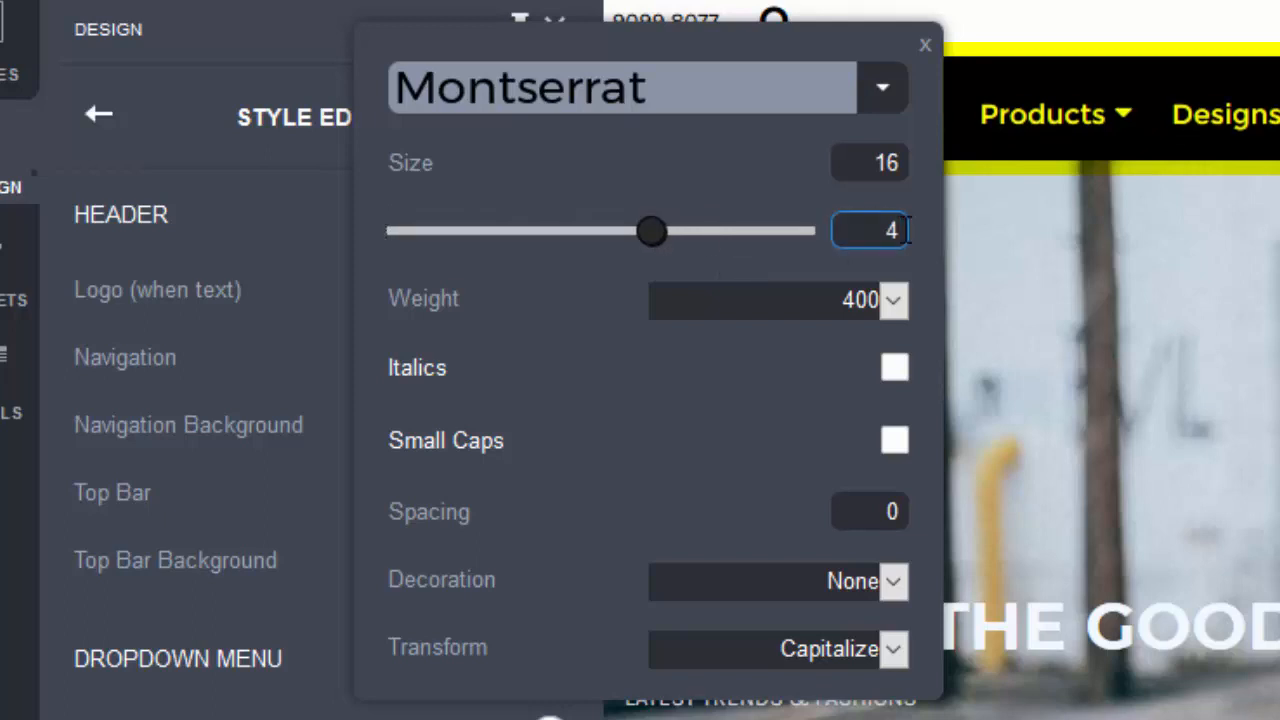
# Set the navigation text's weight to 300 and enable both Italics and Small Caps.
pyautogui.click(892, 303)
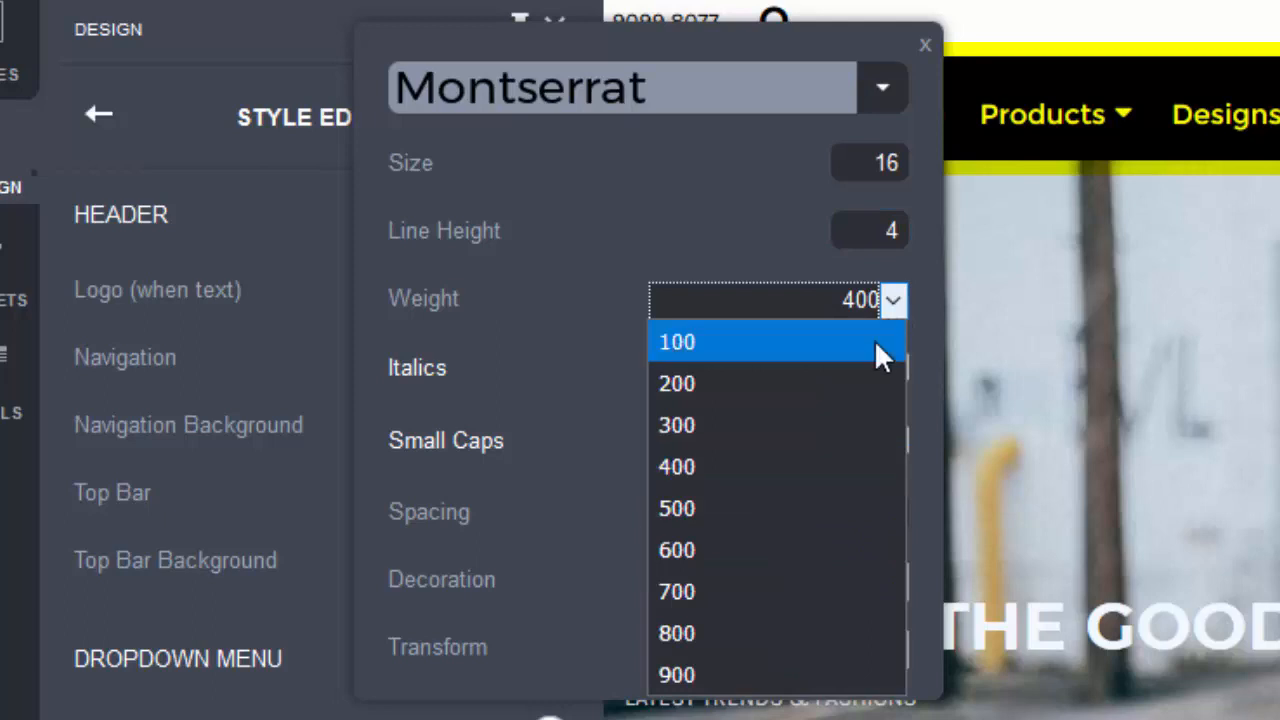
pyautogui.click(874, 339)
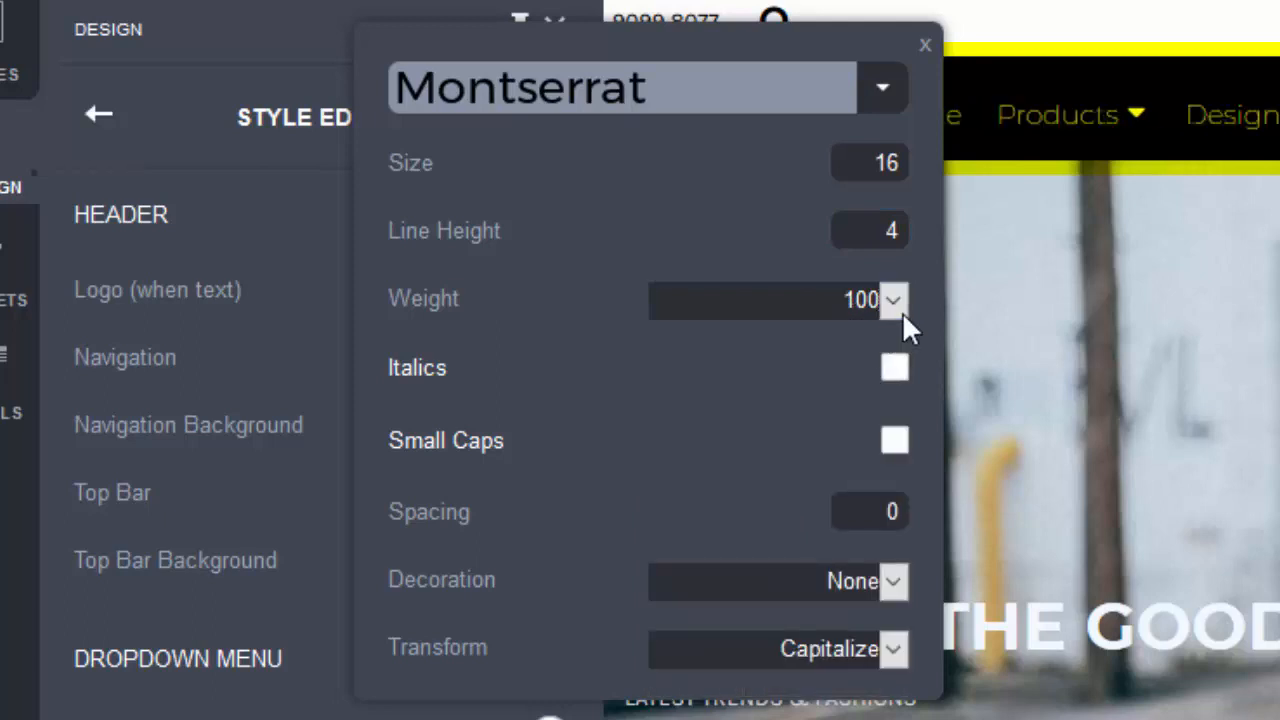
pyautogui.click(893, 301)
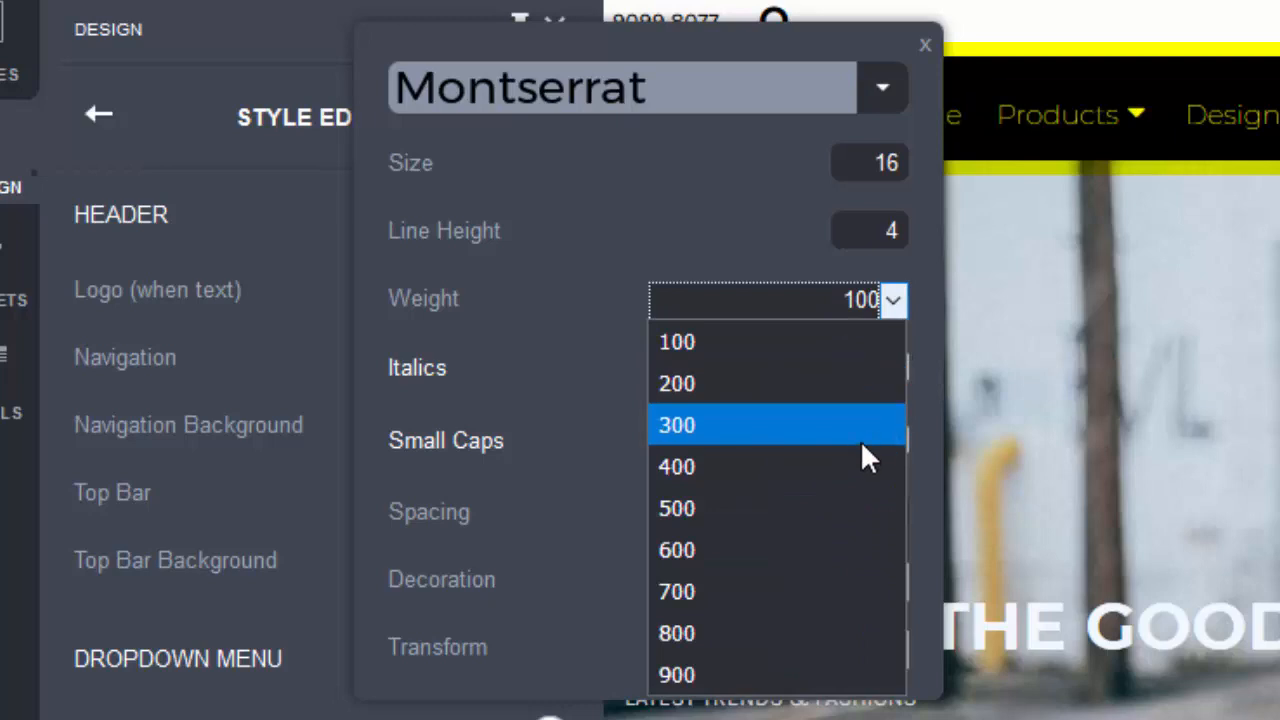
pyautogui.click(861, 444)
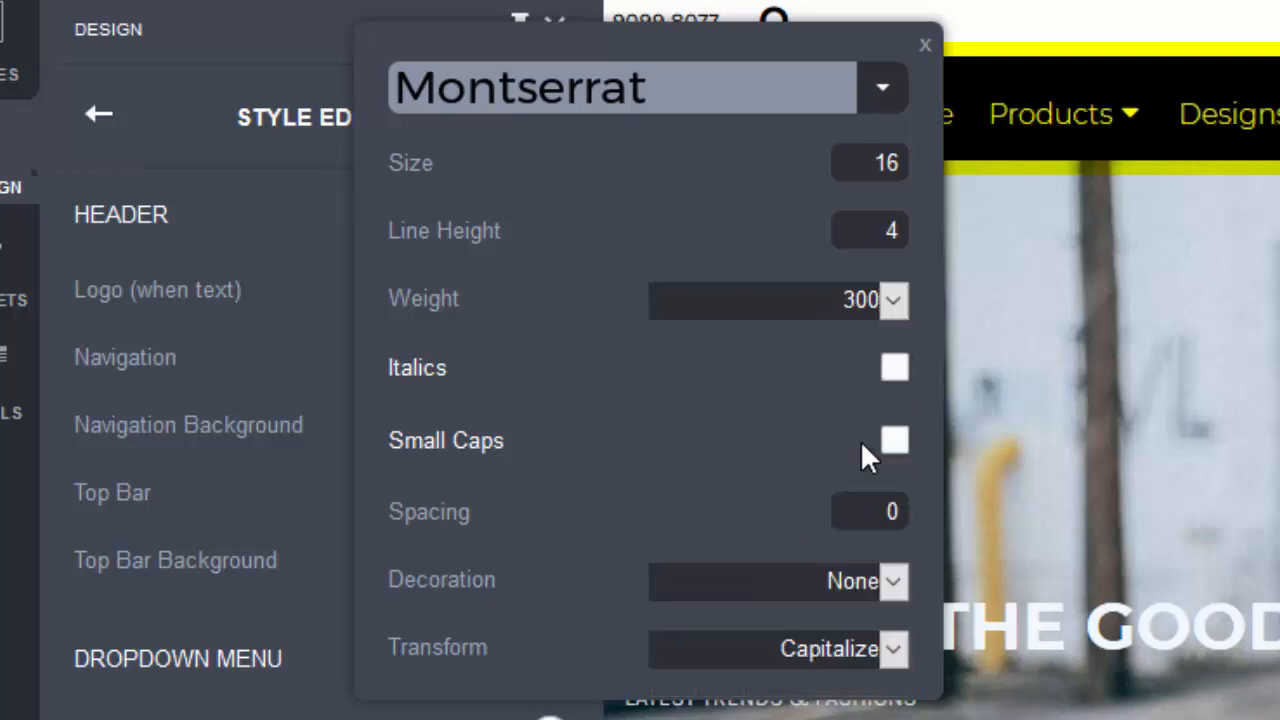
pyautogui.click(895, 370)
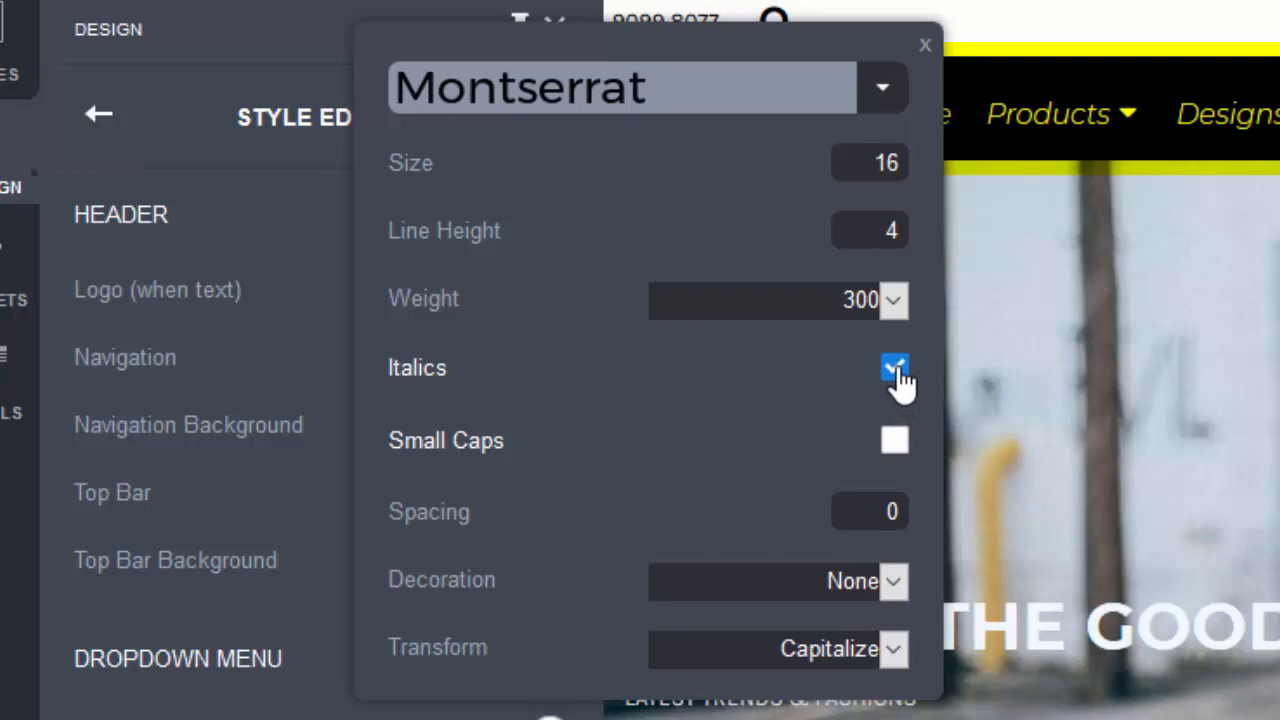
pyautogui.click(895, 445)
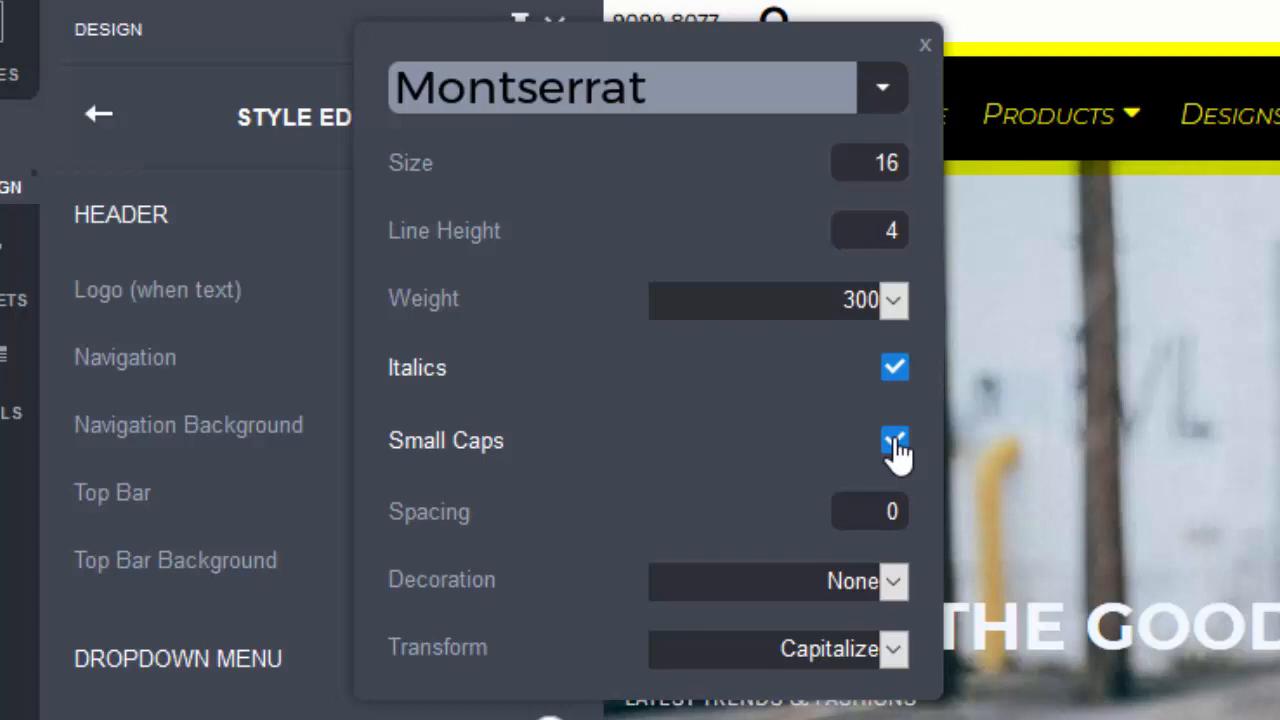
# Try letter spacings of 10 and 1 on the navigation text, and settle on 0.03.
pyautogui.moveTo(893, 504)
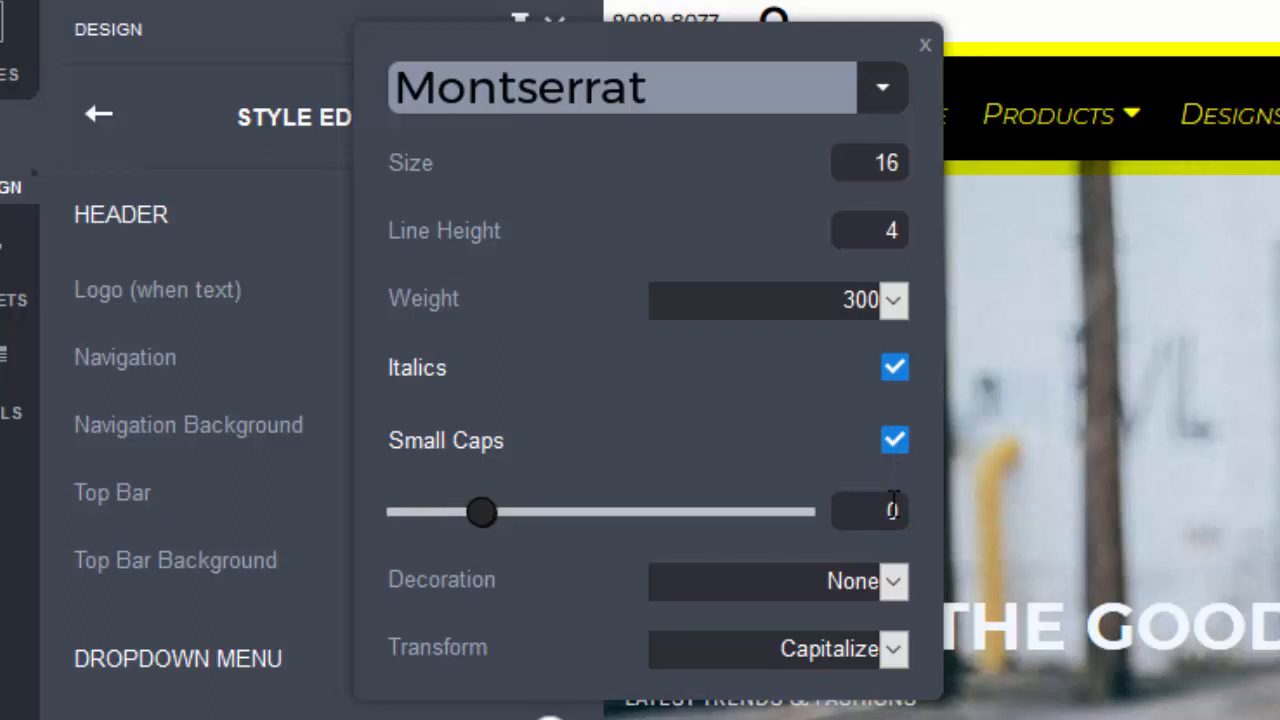
pyautogui.click(893, 506)
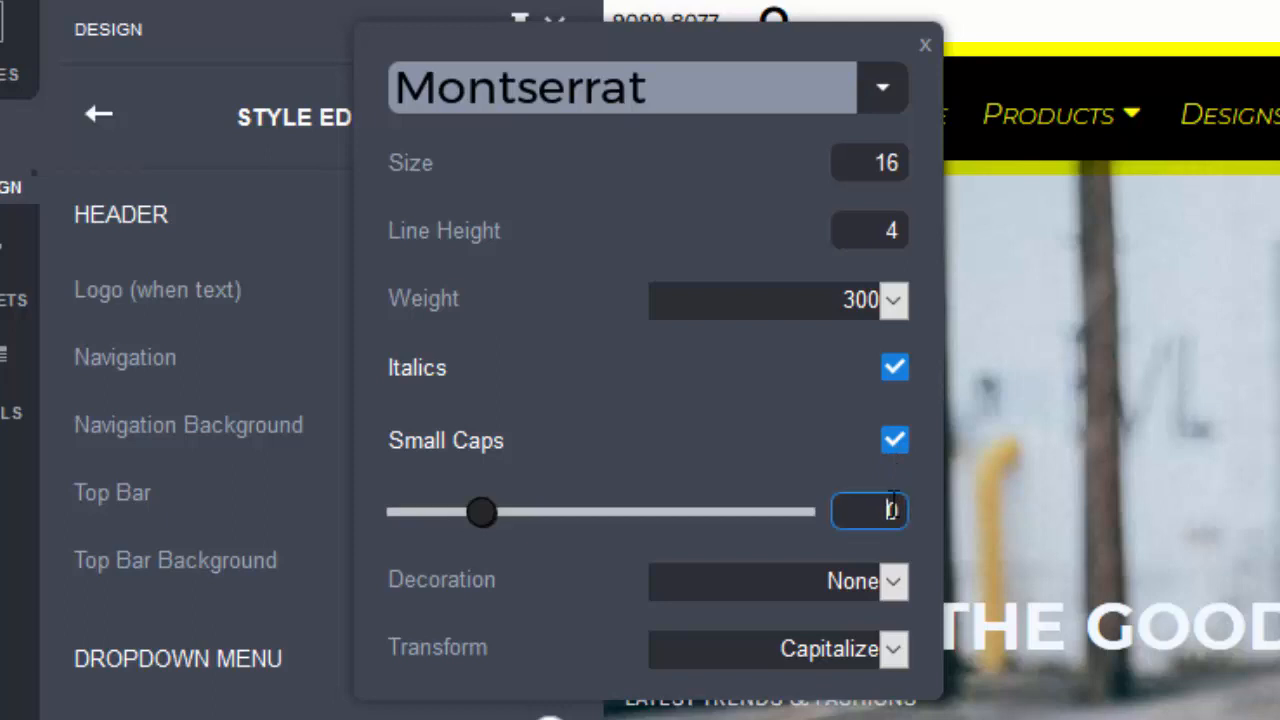
pyautogui.write('1')
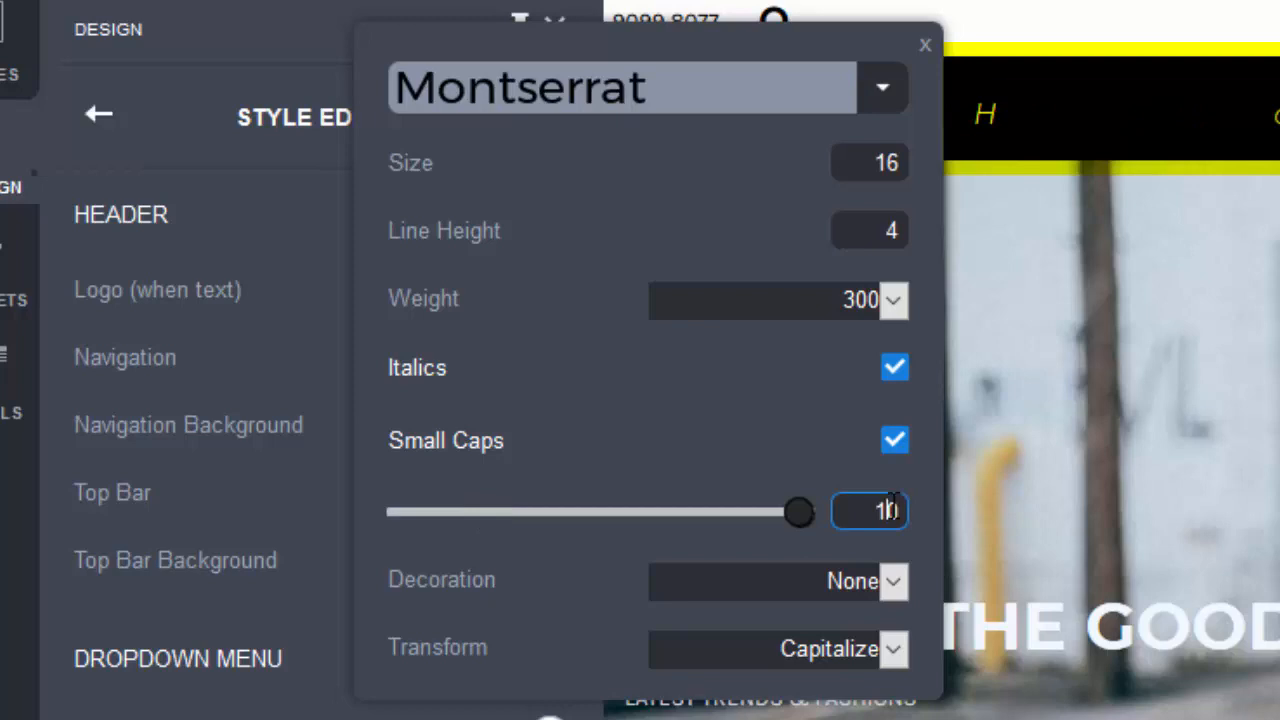
pyautogui.moveTo(905, 510); pyautogui.dragTo(884, 508)
pyautogui.write('1')
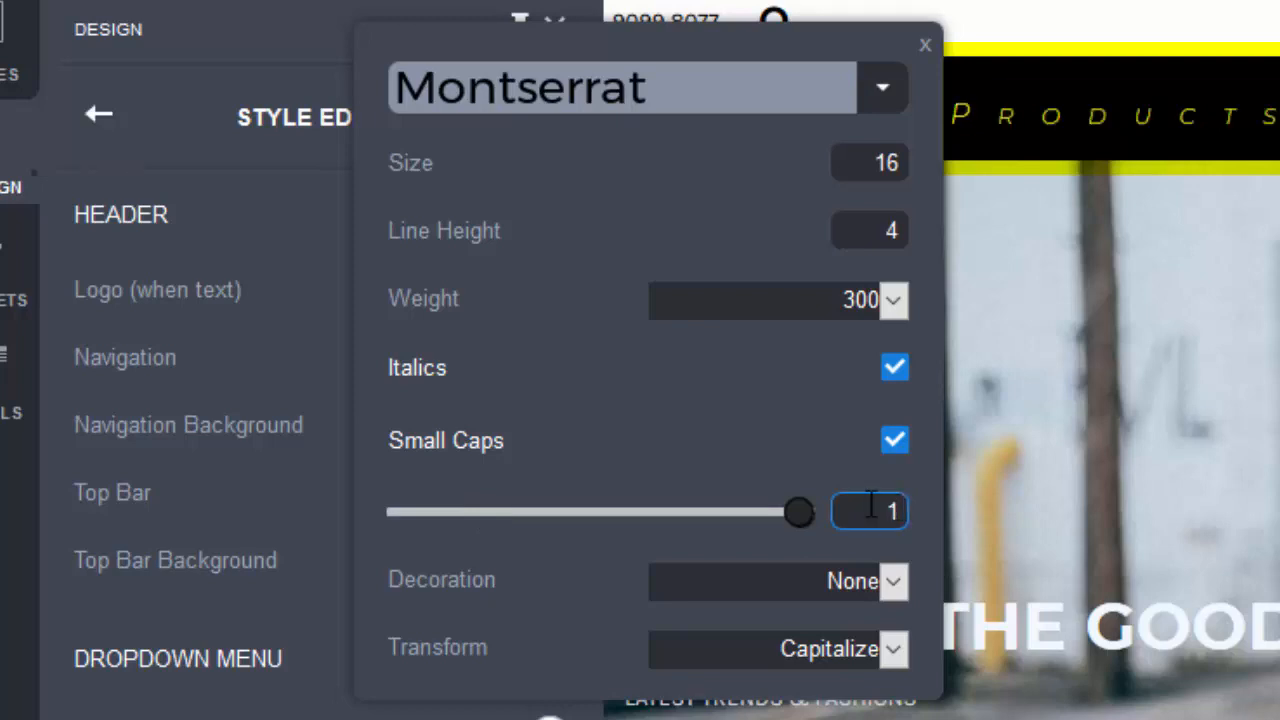
pyautogui.moveTo(800, 523); pyautogui.dragTo(506, 545)
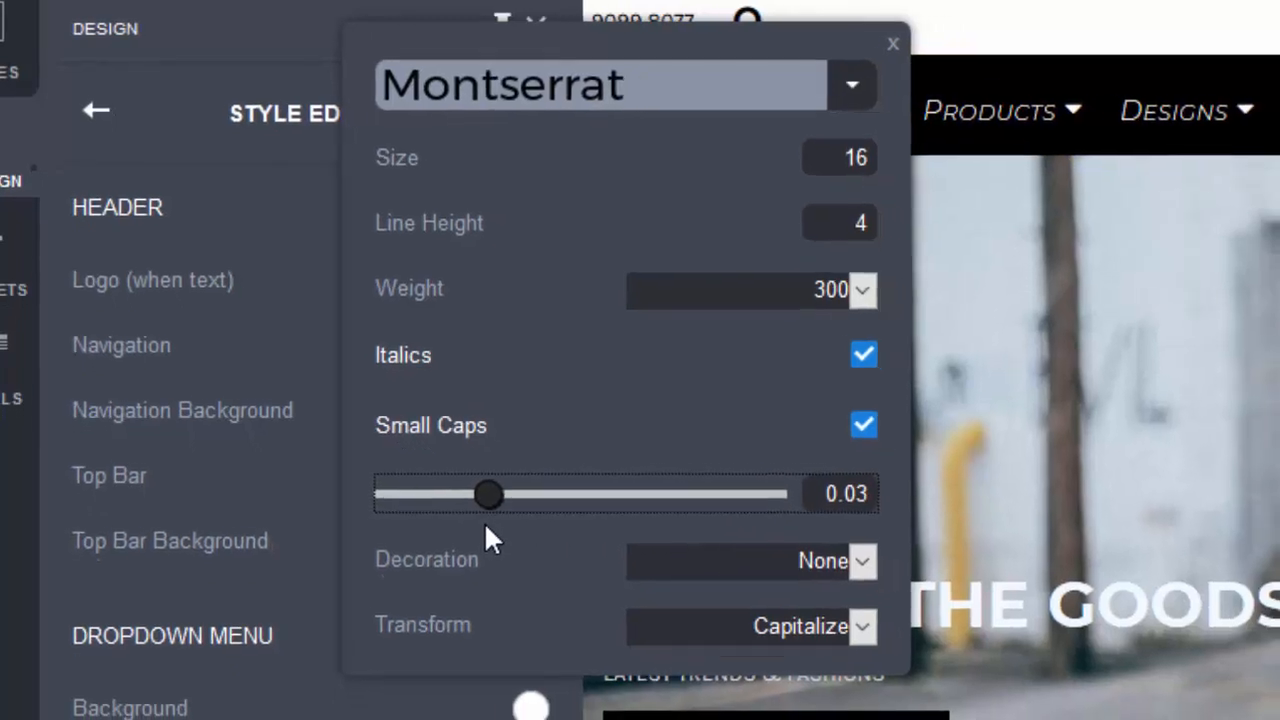
# Try the Underline, Overline and Line-Through decorations on the navigation text, and set the decoration back to None.
pyautogui.click(801, 520)
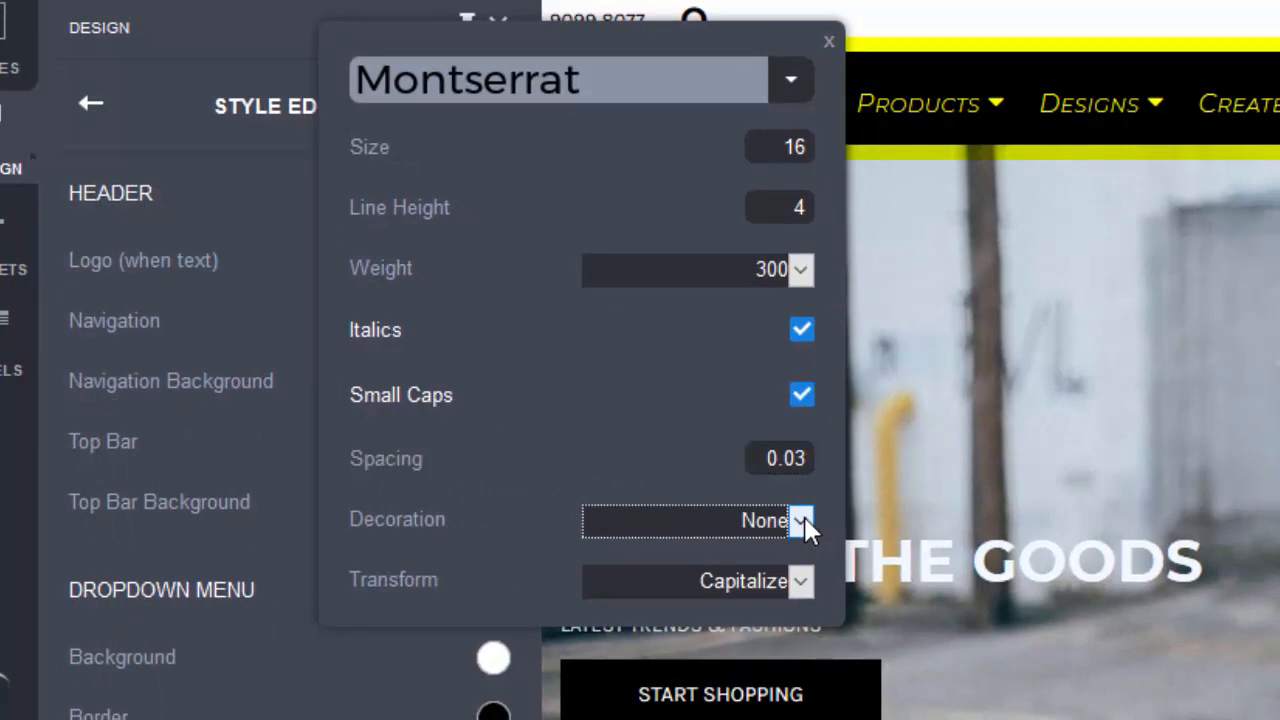
pyautogui.click(805, 524)
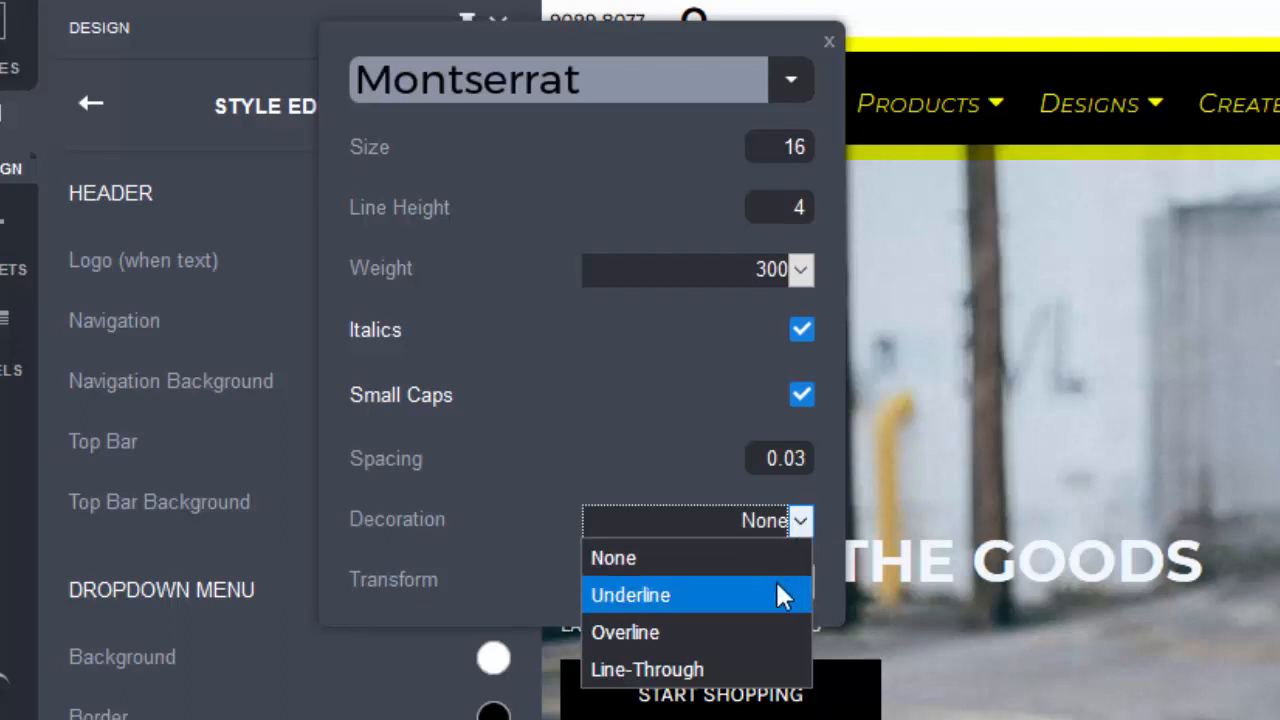
pyautogui.click(779, 592)
pyautogui.click(801, 522)
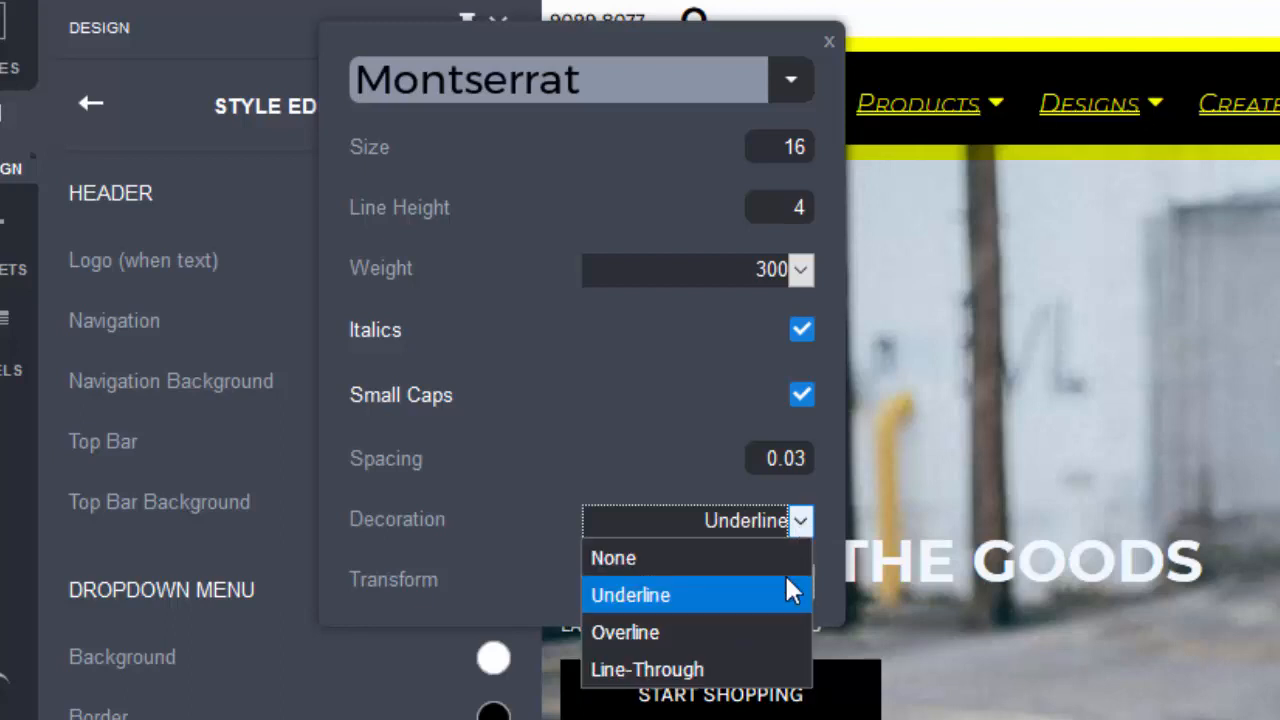
pyautogui.click(765, 640)
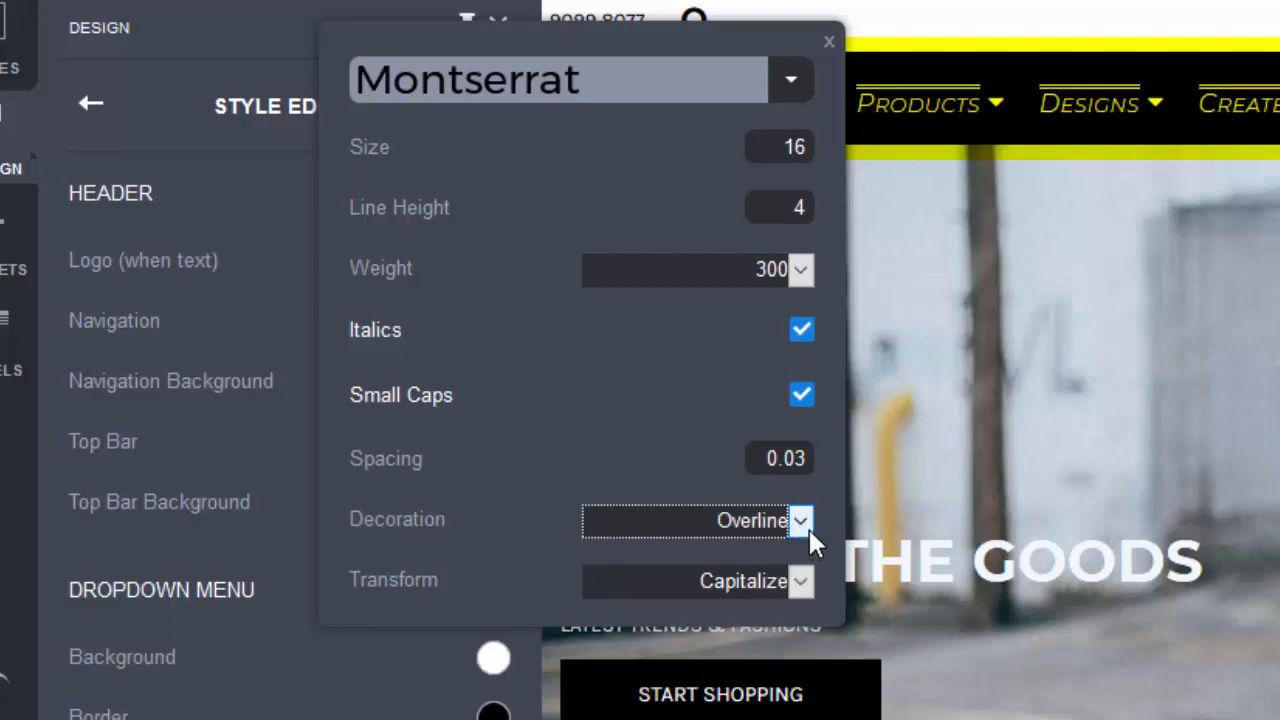
pyautogui.click(801, 522)
pyautogui.click(765, 668)
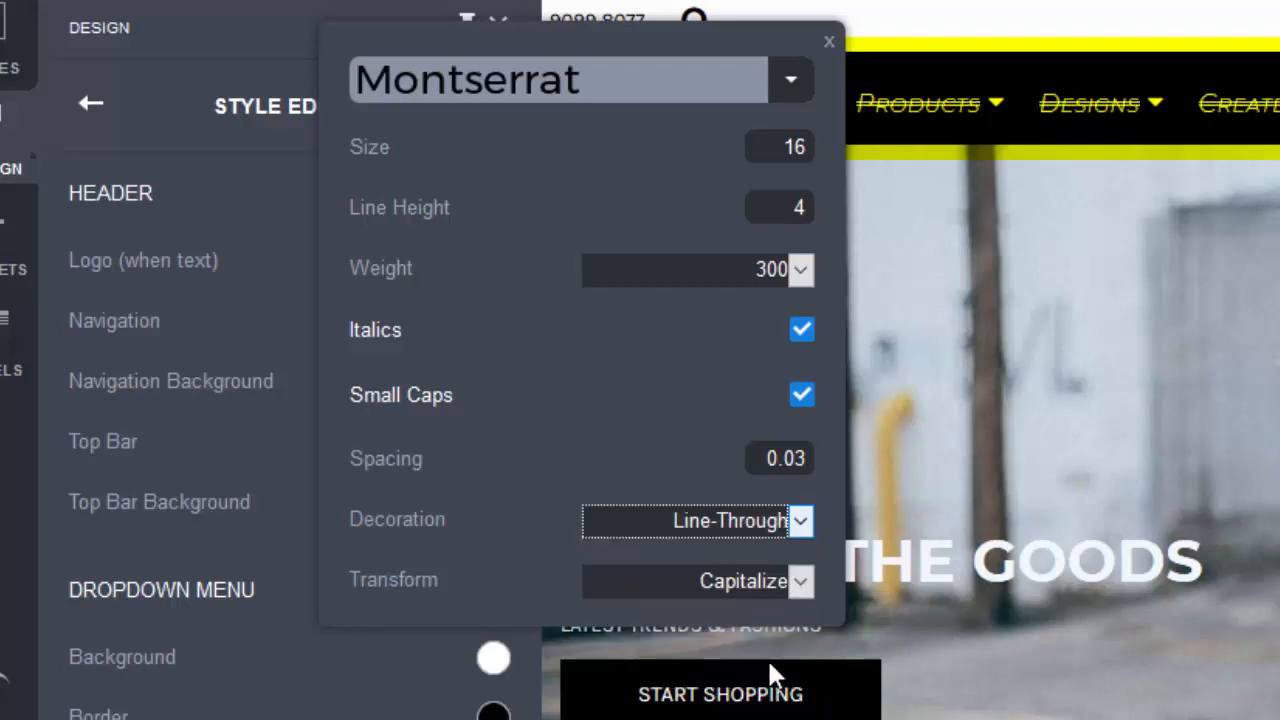
pyautogui.click(802, 522)
pyautogui.click(798, 555)
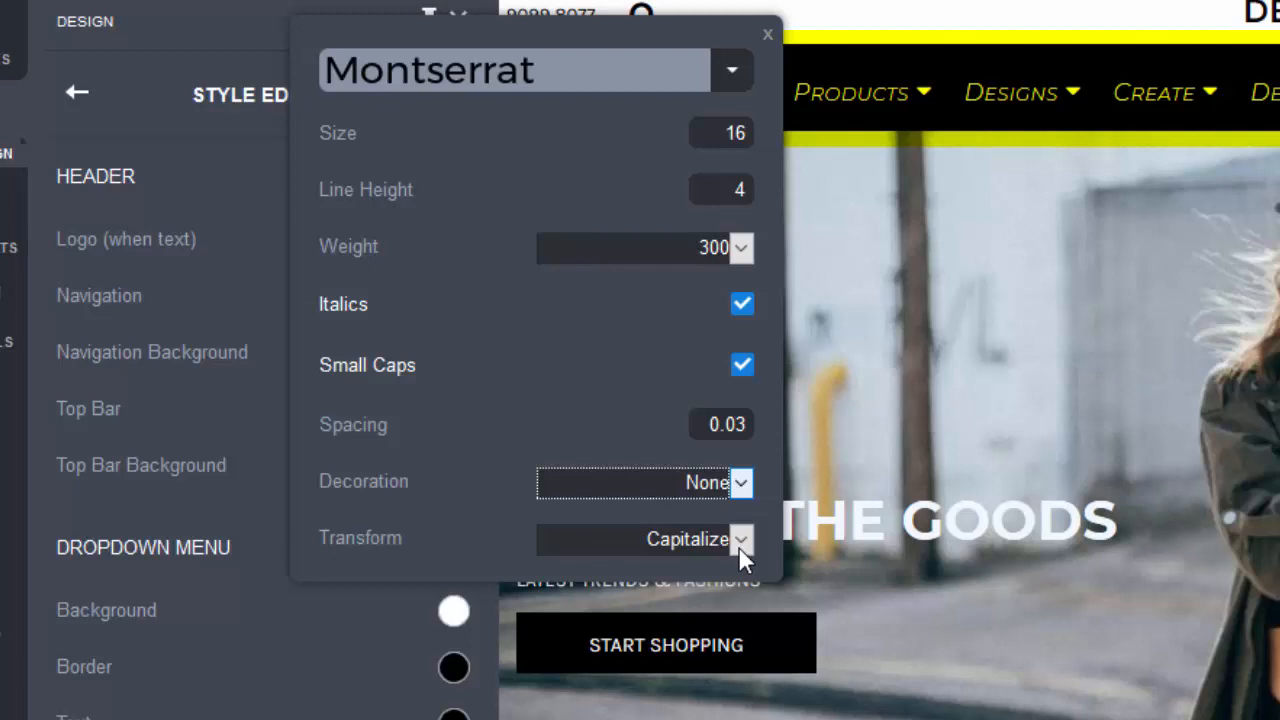
# Try the Uppercase and Lowercase transforms on the navigation text, and set the transform to None.
pyautogui.click(741, 545)
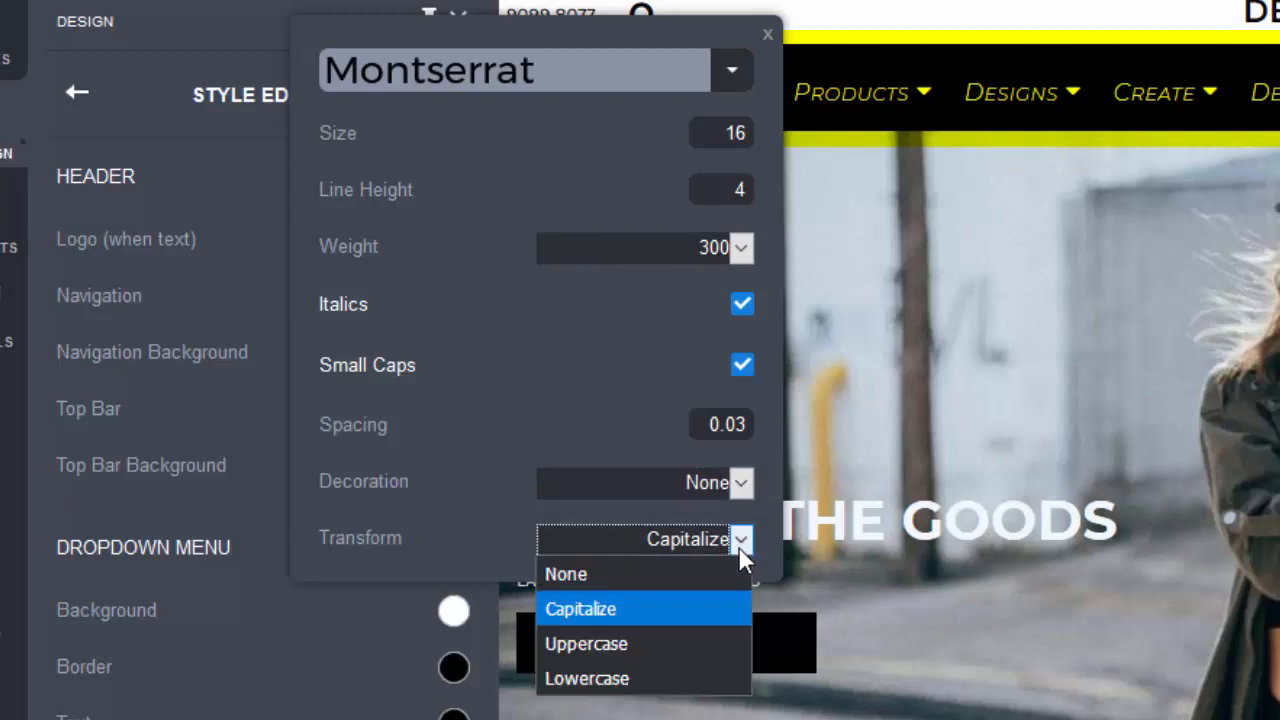
pyautogui.click(699, 644)
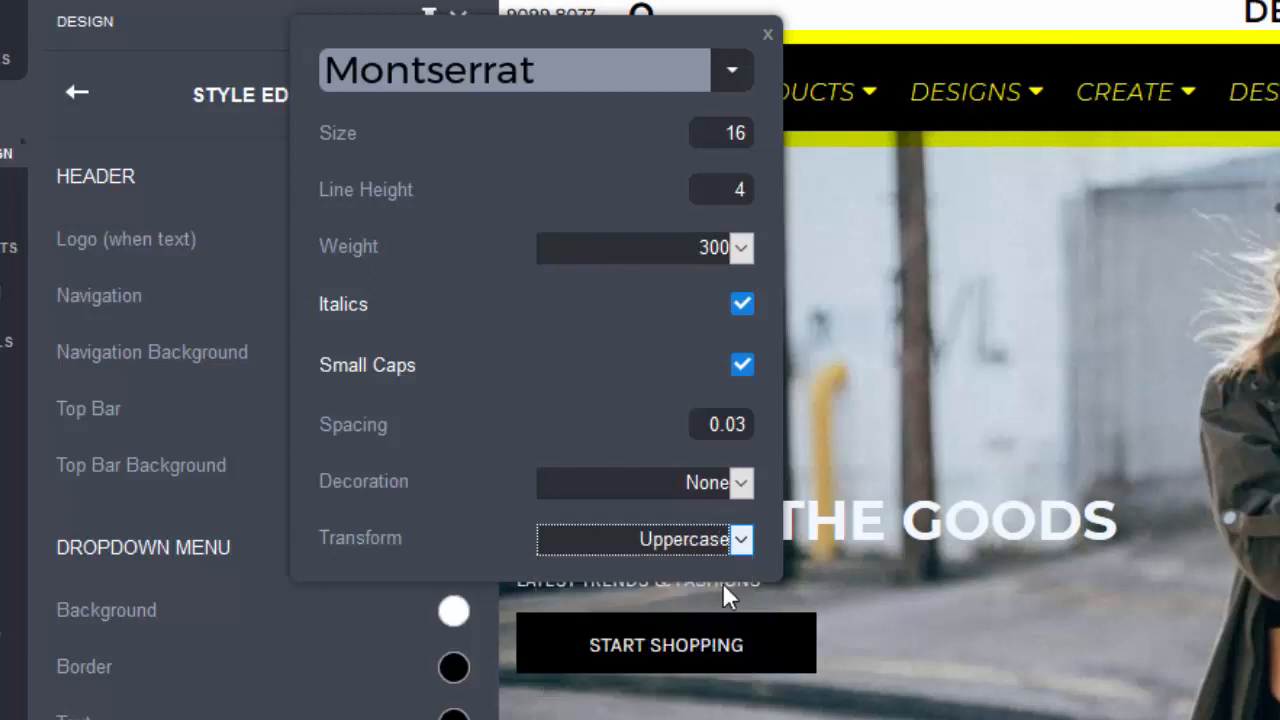
pyautogui.click(741, 541)
pyautogui.click(698, 677)
pyautogui.click(749, 542)
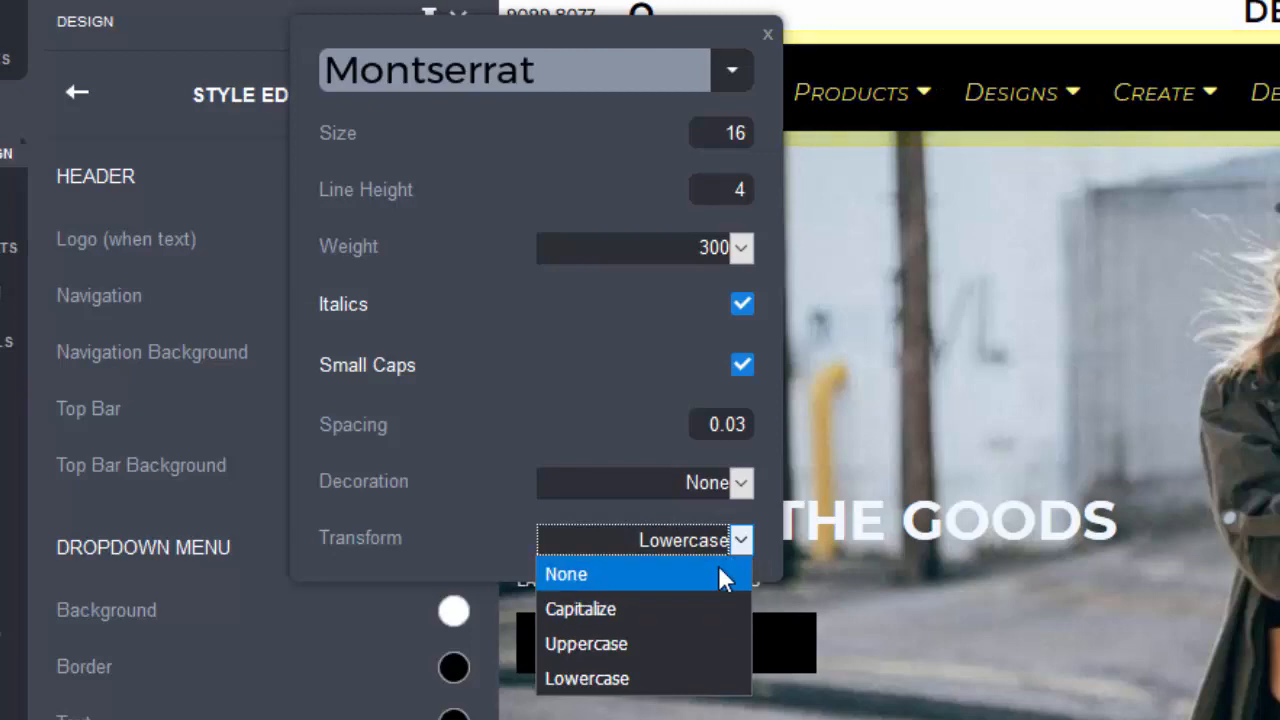
pyautogui.click(718, 574)
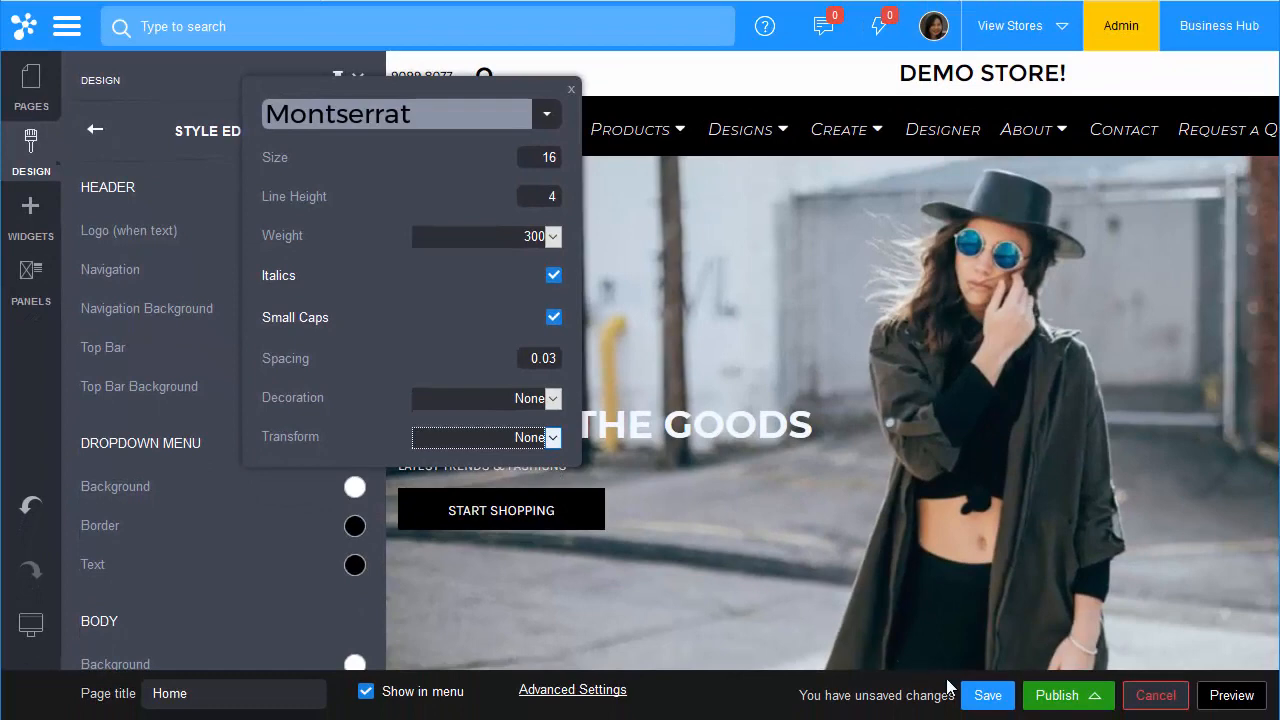
# Close the navigation font settings, save the Home page and dismiss the saving dialog.
pyautogui.click(982, 708)
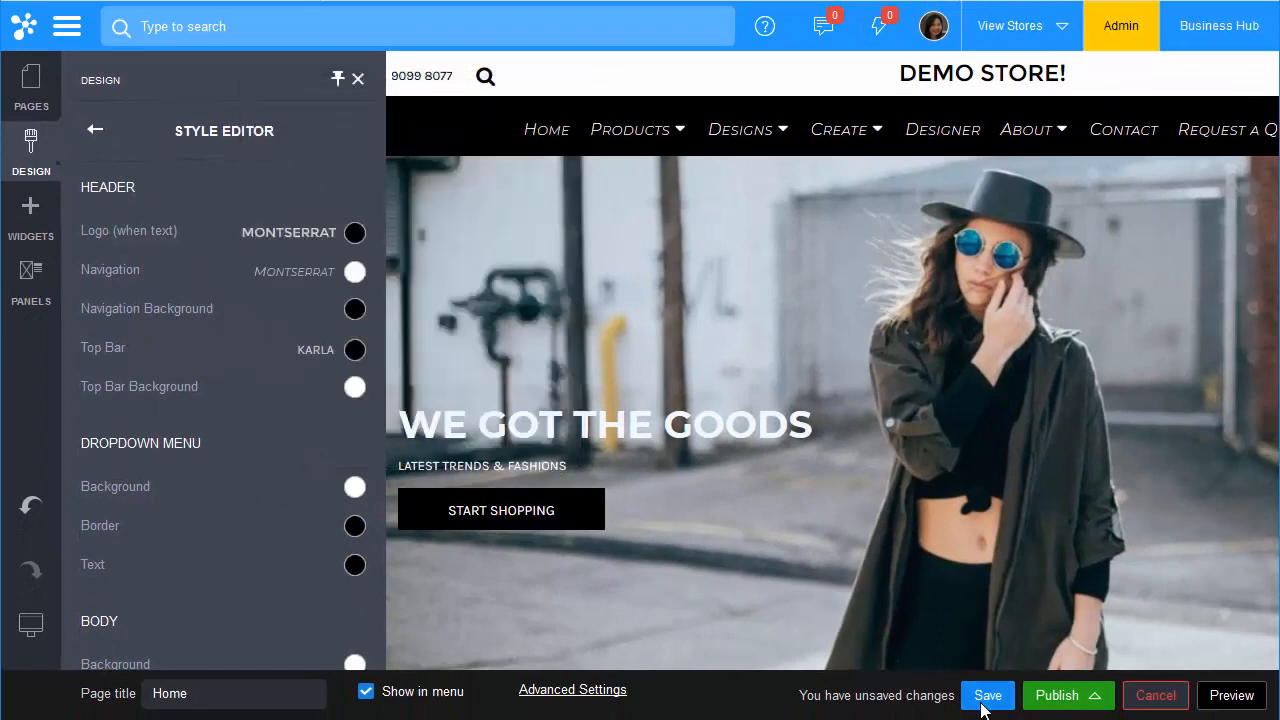
pyautogui.click(987, 696)
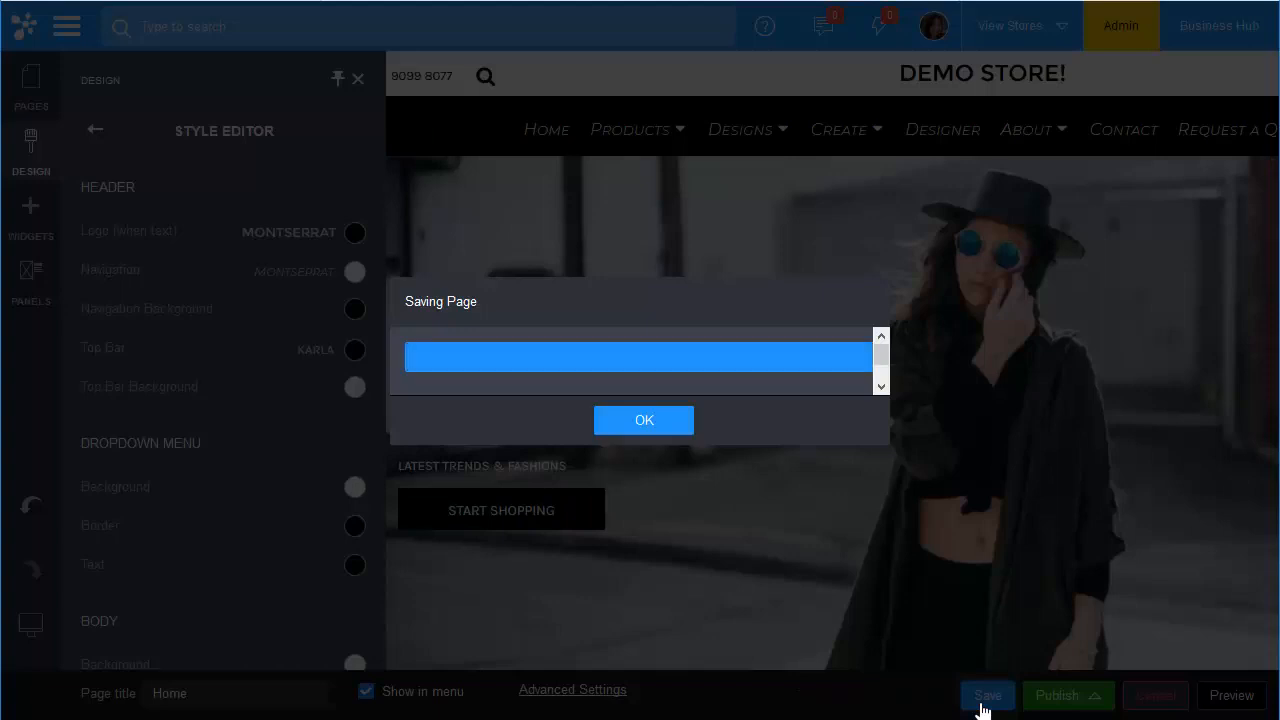
pyautogui.click(662, 430)
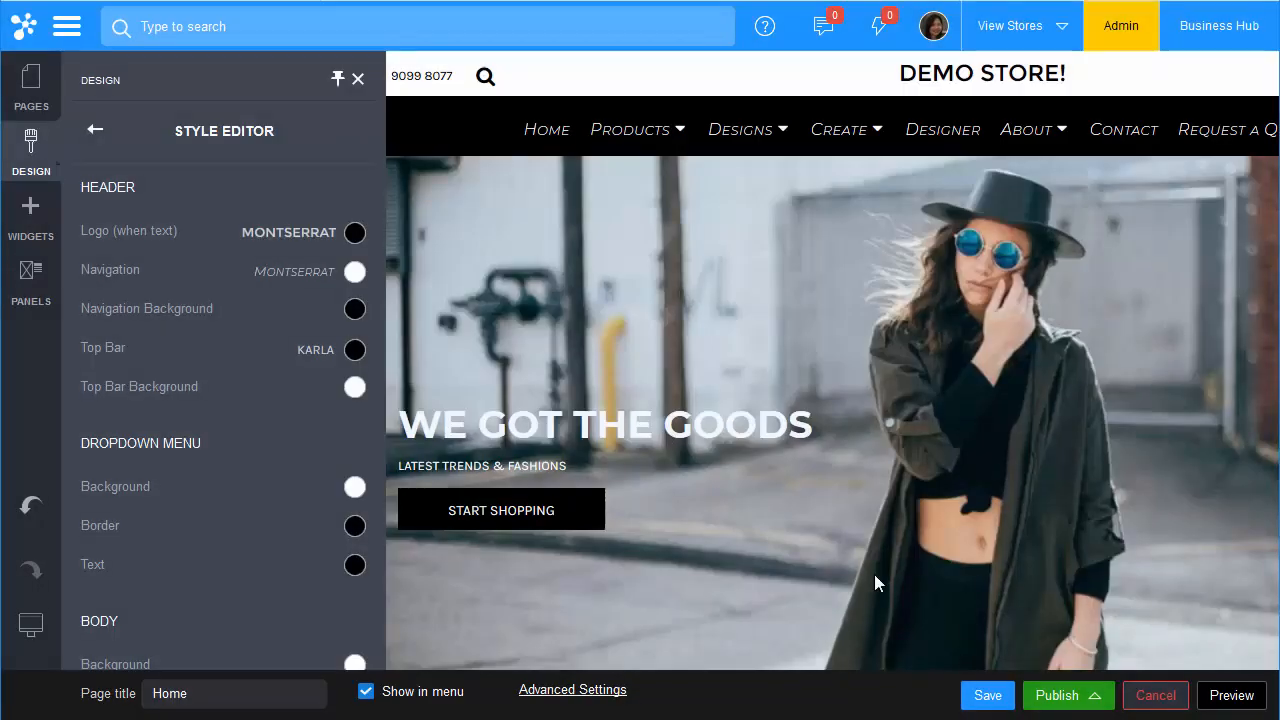